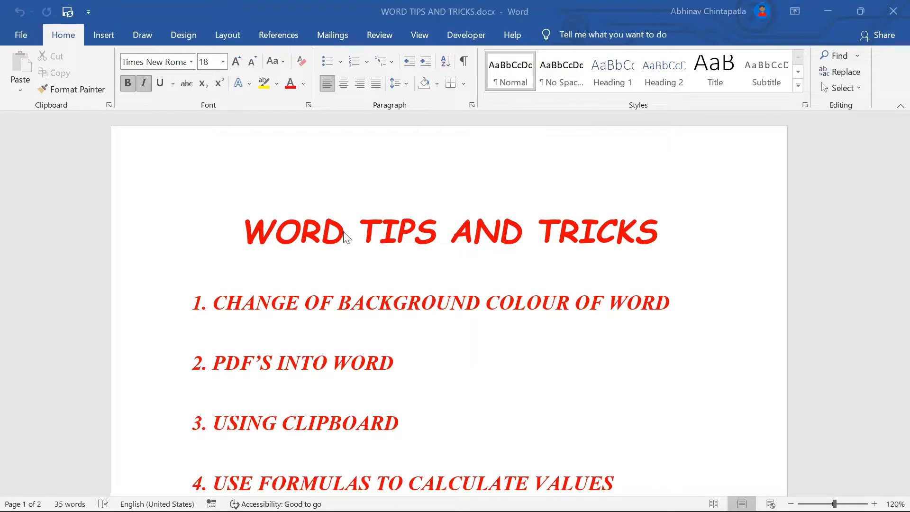
Step: Insert the number 8 before TIPS in the title so it reads WORD 8 TIPS AND TRICKS
double_click(352, 231)
left_click(364, 232)
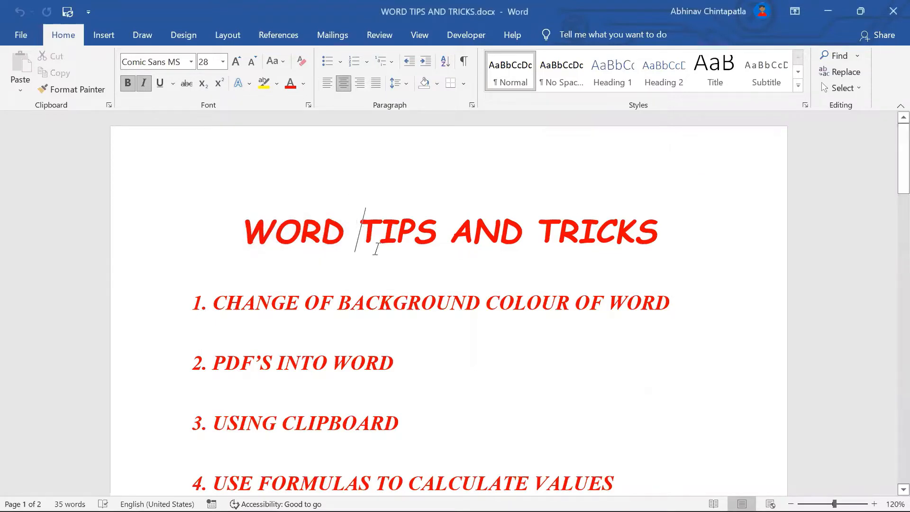
type("8")
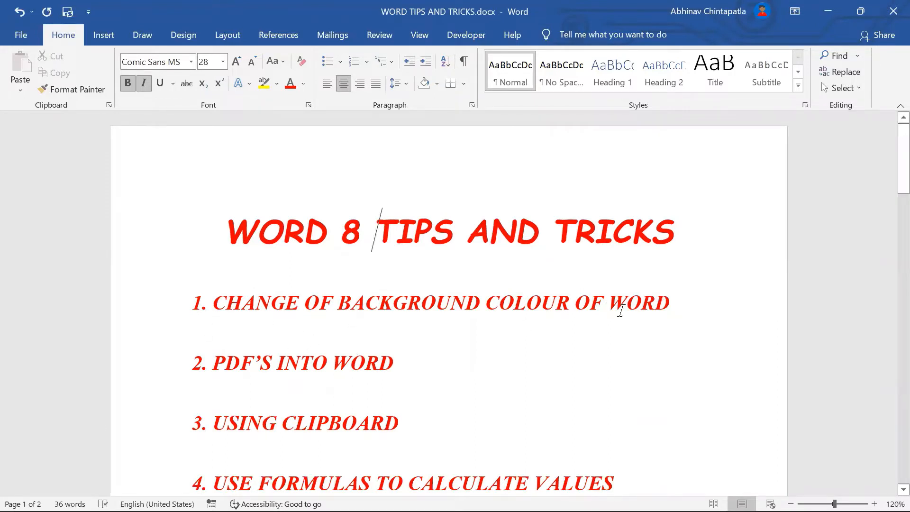
left_click(645, 297)
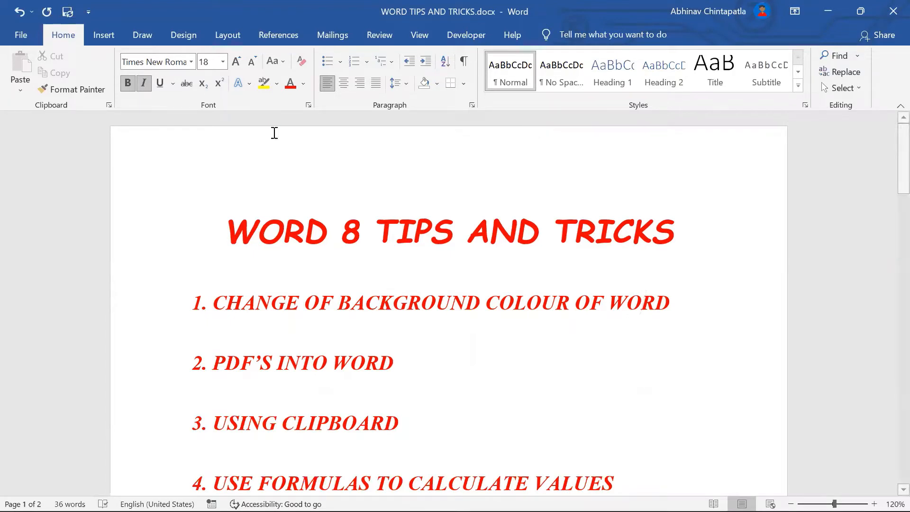
left_click(21, 35)
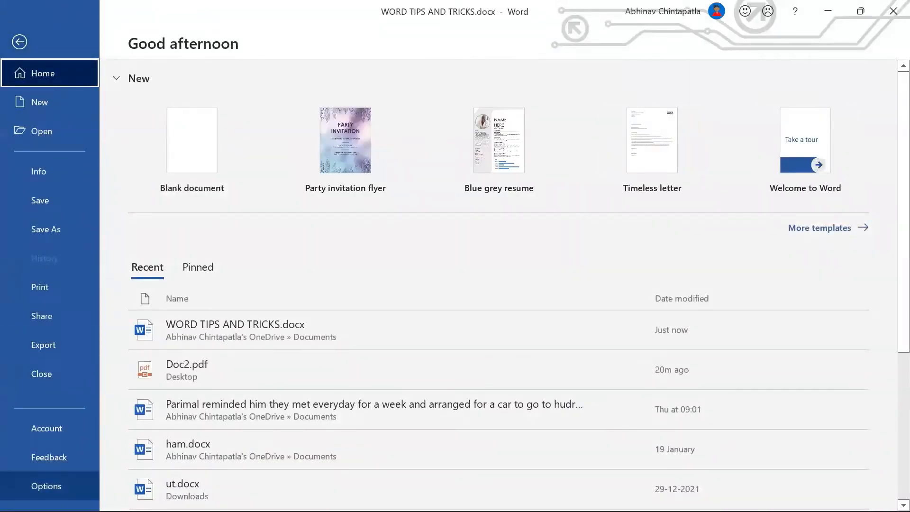
key("Escape")
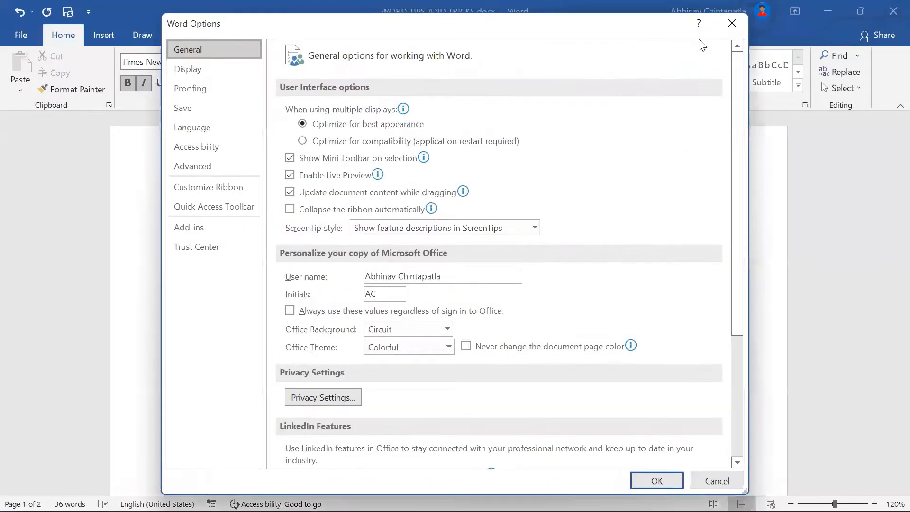
left_click(732, 27)
Step: Try the Dark Gray and Black Office themes in the account settings
left_click(15, 35)
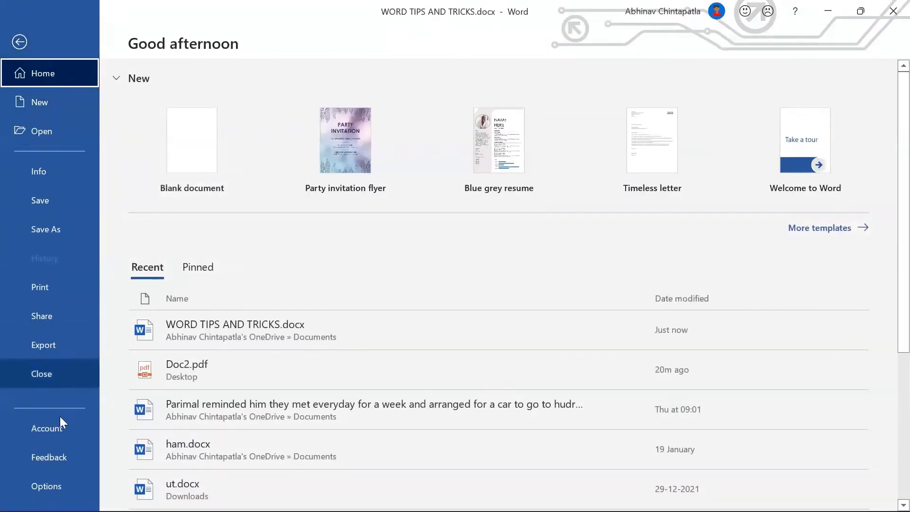
left_click(54, 429)
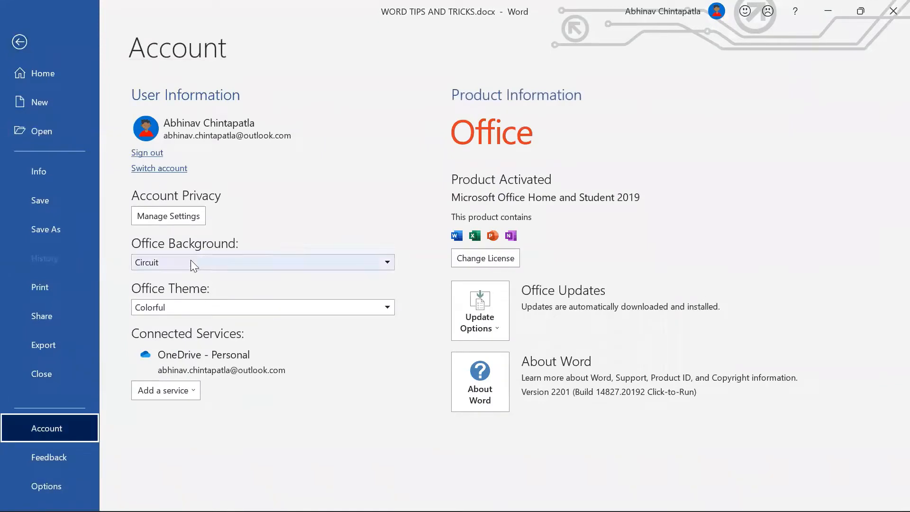
left_click(206, 313)
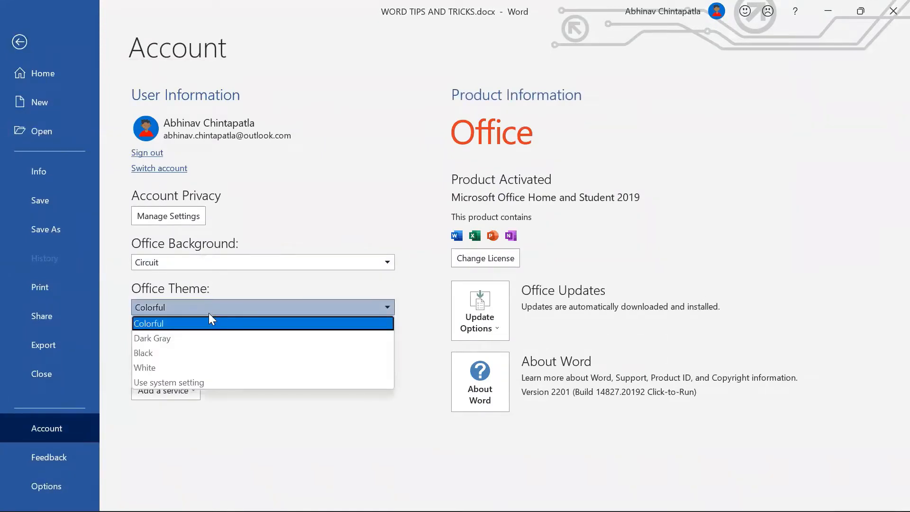
left_click(206, 338)
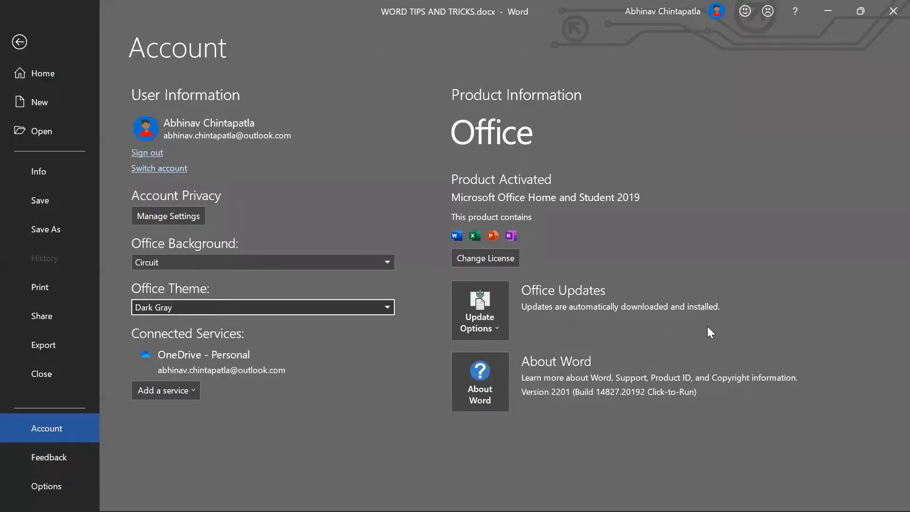
left_click(353, 308)
left_click(245, 353)
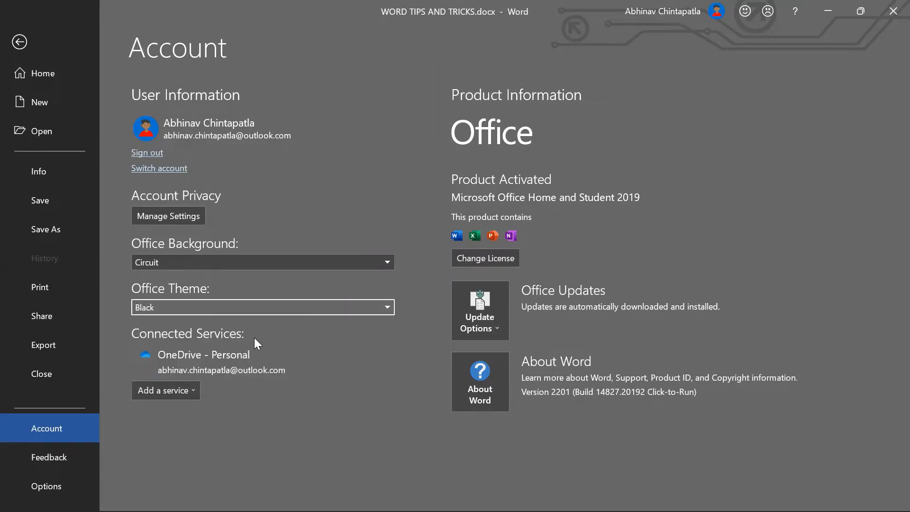
Step: Switch the Office theme to White, and back to Colorful
left_click(262, 306)
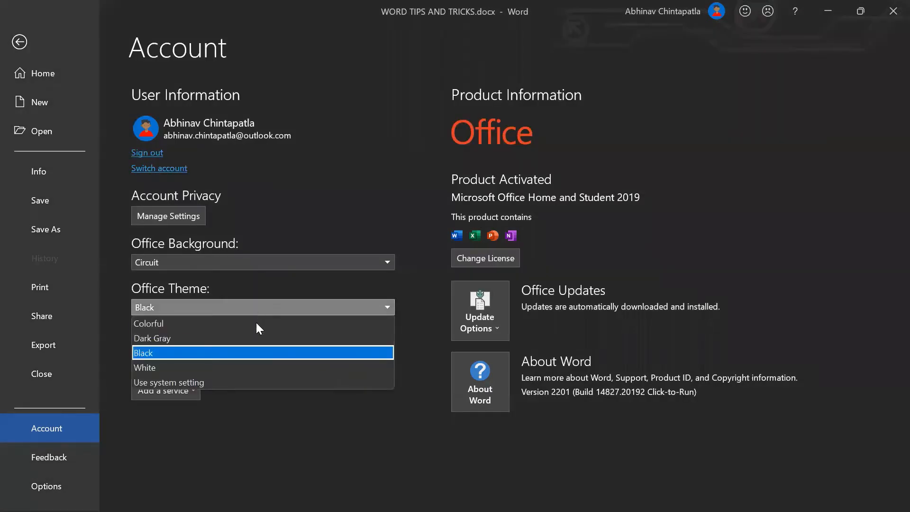
left_click(256, 367)
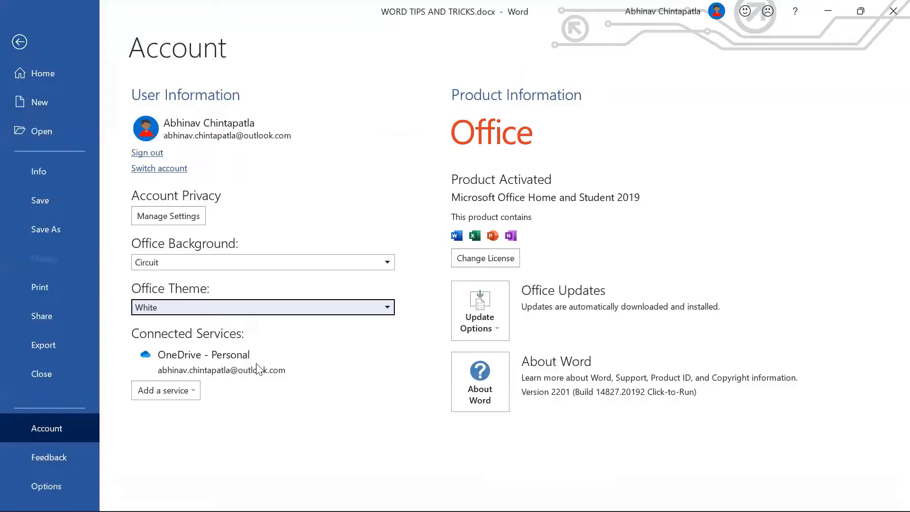
left_click(309, 307)
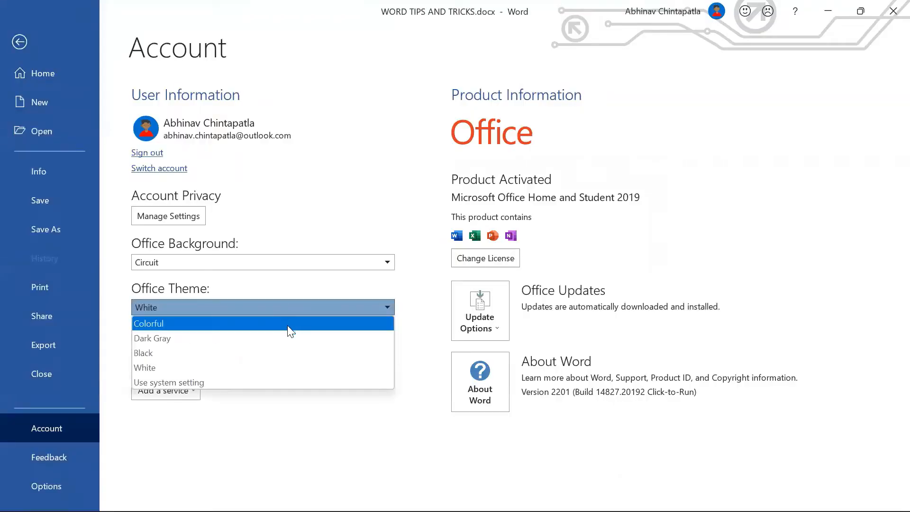
left_click(291, 323)
Step: Set the Office theme to Black and return to the document
left_click(298, 308)
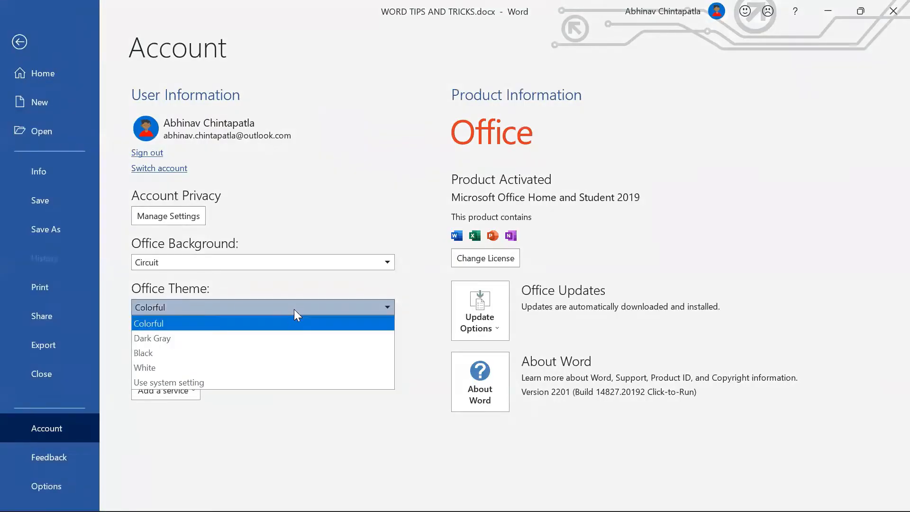
left_click(253, 352)
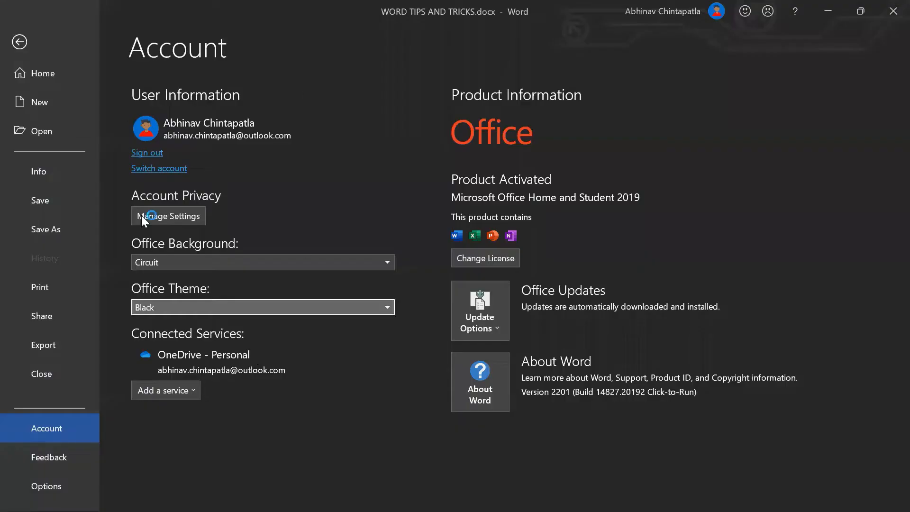
left_click(11, 41)
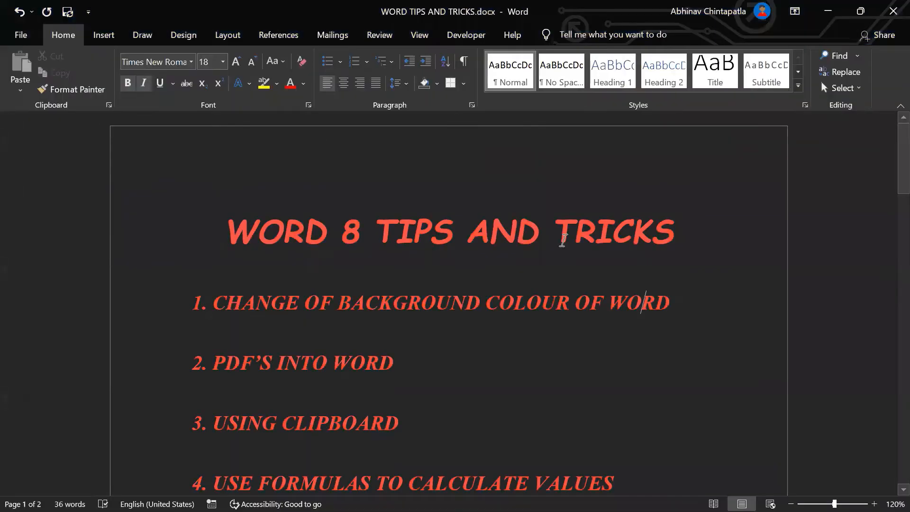
Step: Enter a short test text on the blank second page and delete it
left_click_drag(903, 192, 892, 298)
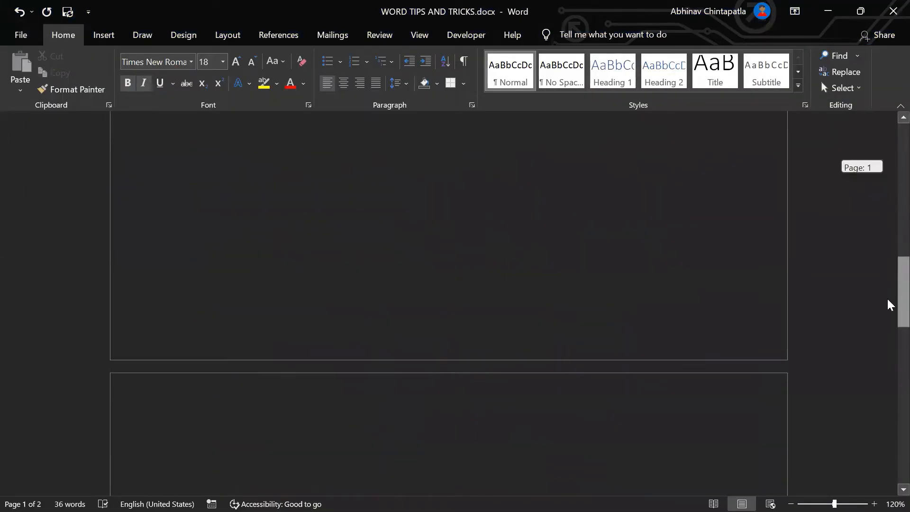
left_click(330, 430)
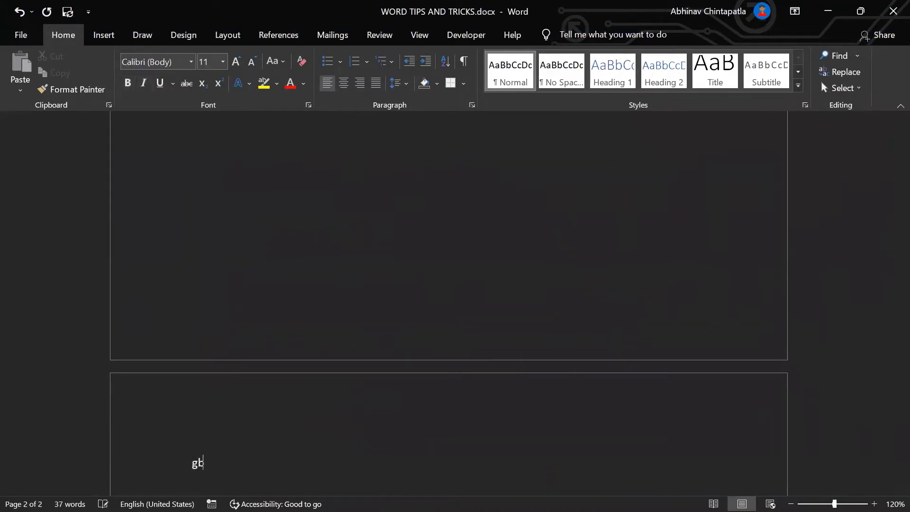
type("nfnfnfnf")
key("BackSpace")
key("BackSpace")
key("BackSpace")
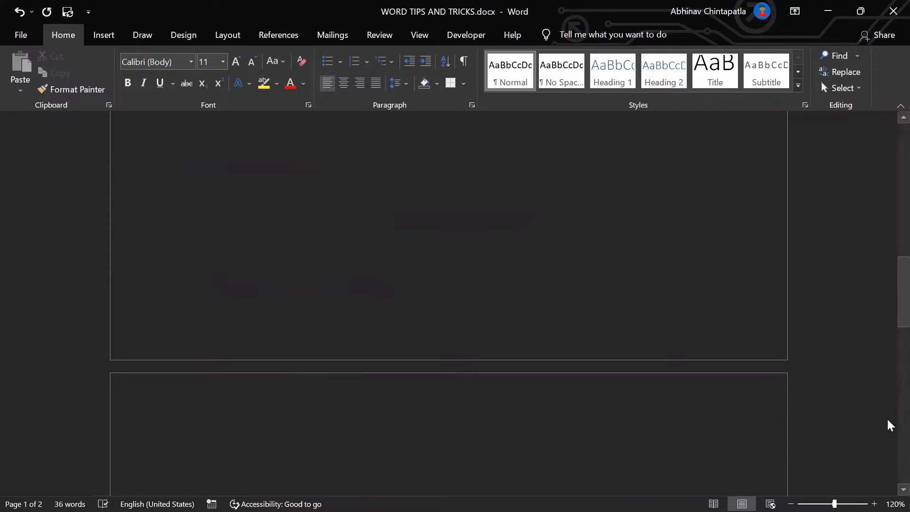
Step: Check in the print preview how the document's page background and text colours will print, and return to the document
scroll(886, 301, "up", 5)
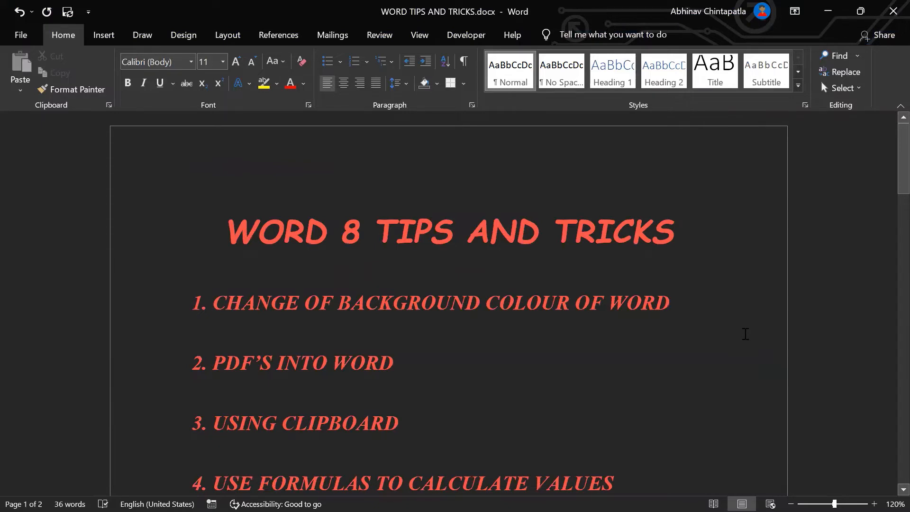
type("p")
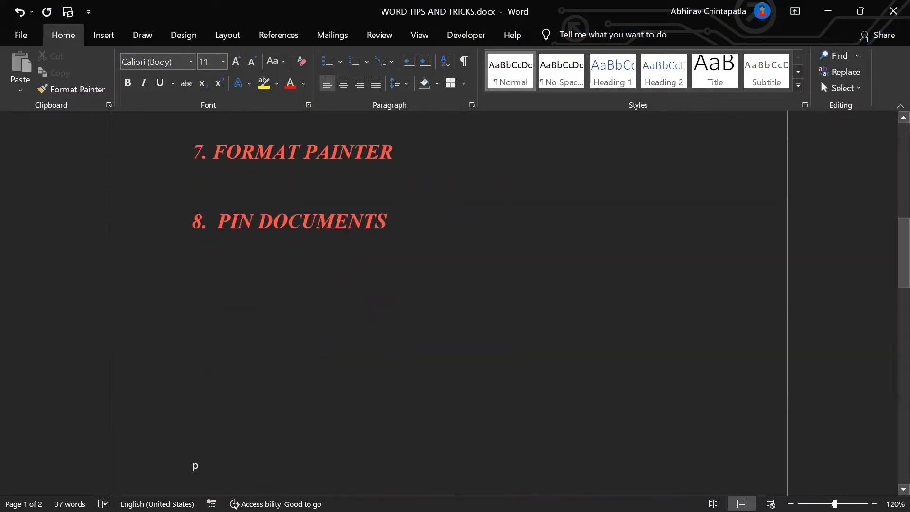
key("BackSpace")
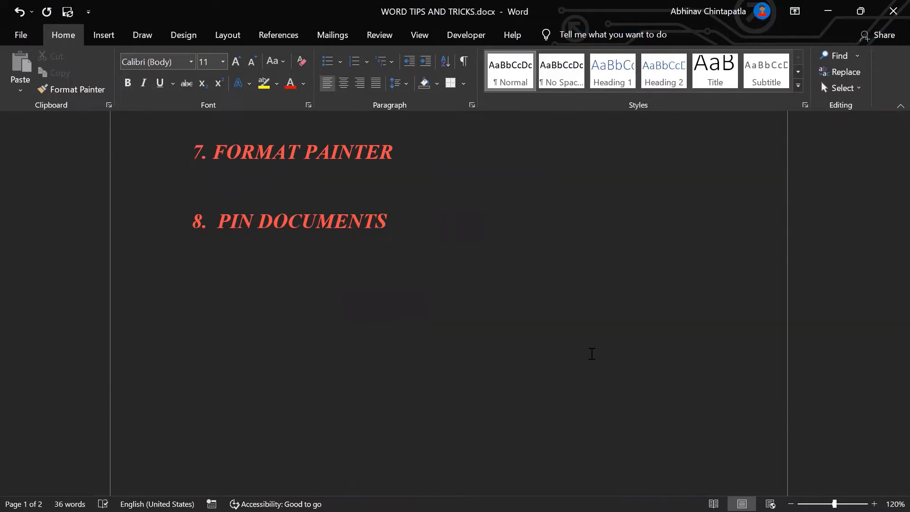
key("ctrl+p")
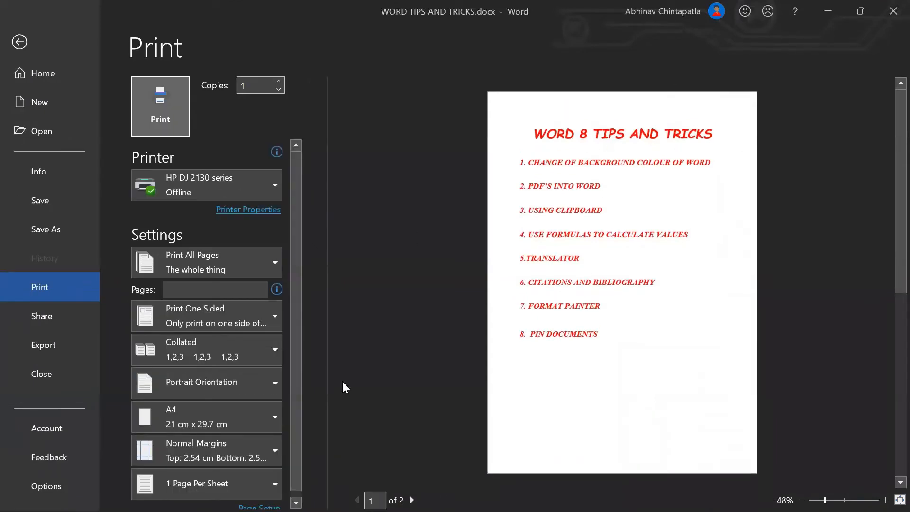
key("Escape")
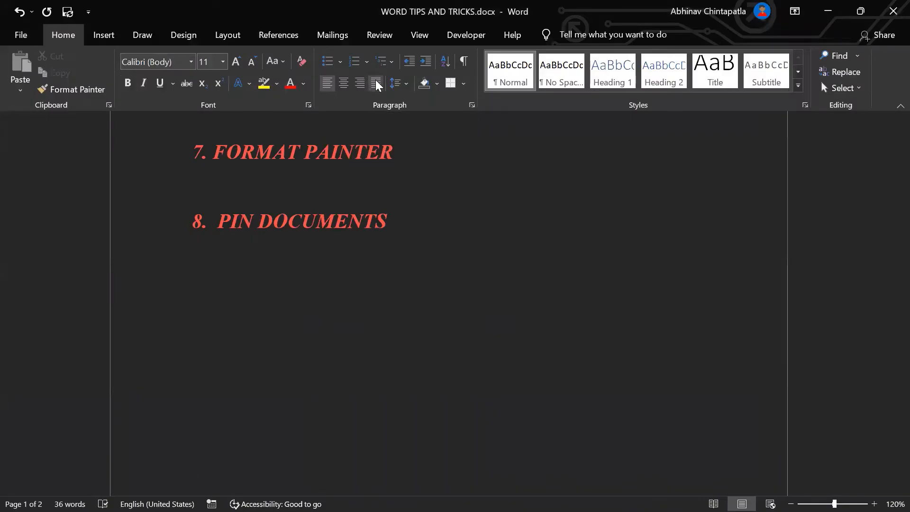
key("ctrl+p")
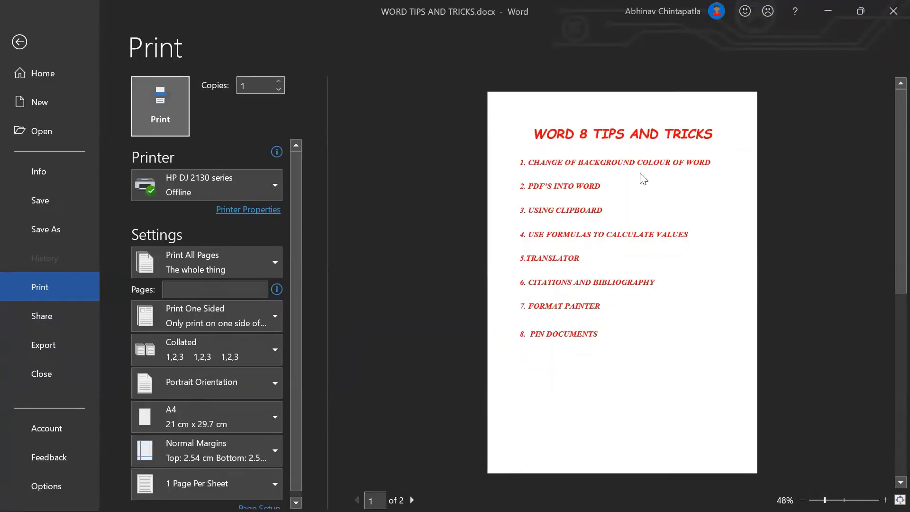
left_click(29, 48)
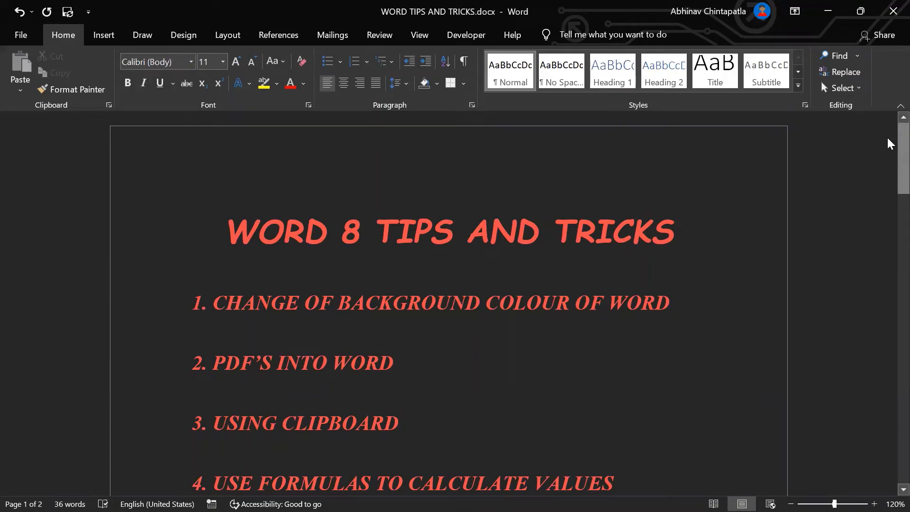
Step: Set the Office theme back to Colorful in the account settings and return to the document
left_click(13, 35)
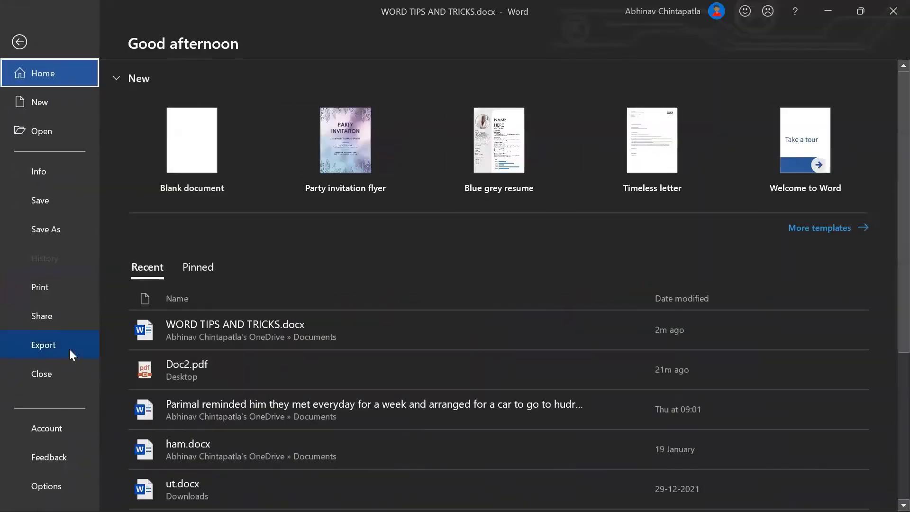
left_click(50, 431)
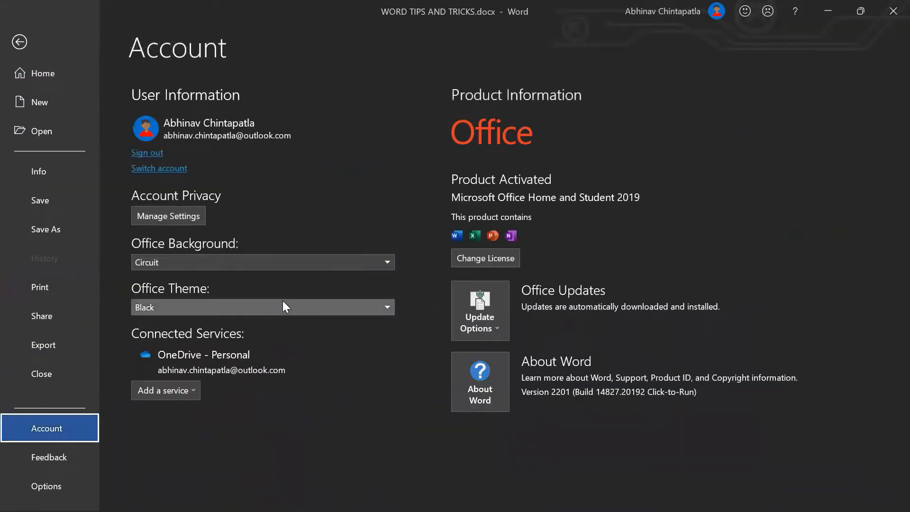
left_click(280, 307)
left_click(260, 324)
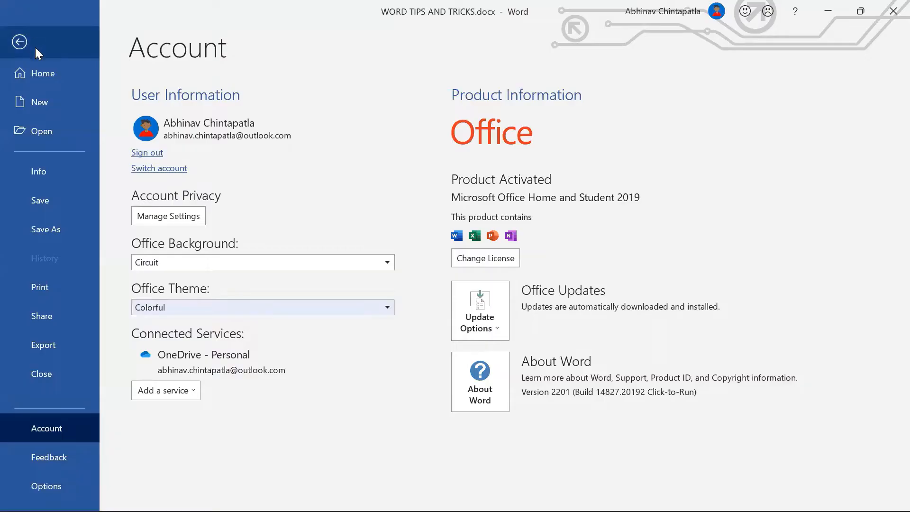
left_click(19, 42)
left_click_drag(889, 142, 890, 251)
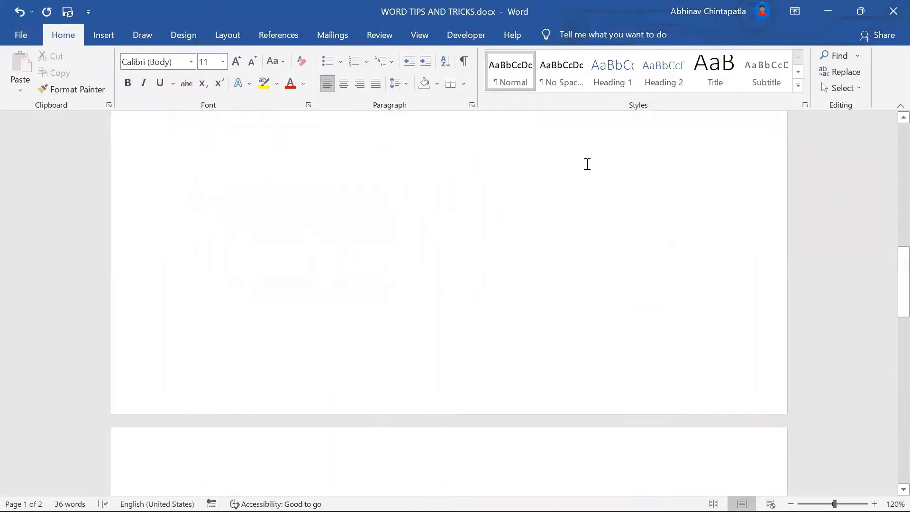
key("Return")
key("Return")
key("BackSpace")
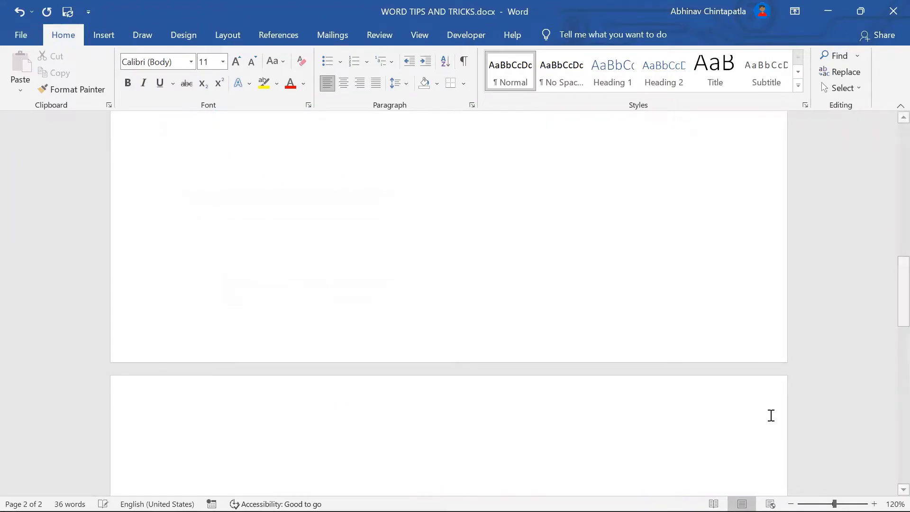
left_click_drag(888, 284, 881, 28)
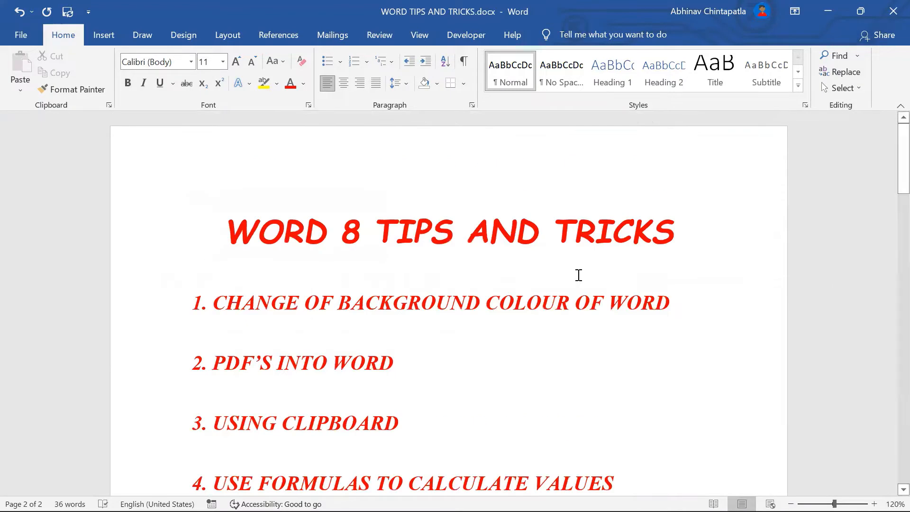
Step: Show the recent documents available for opening, and minimize the window to look at the files on the desktop
left_click(34, 31)
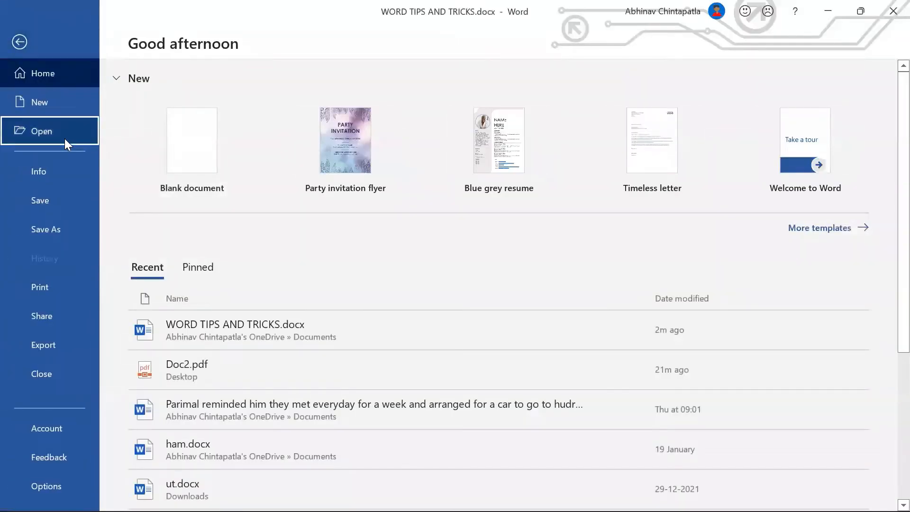
left_click(65, 138)
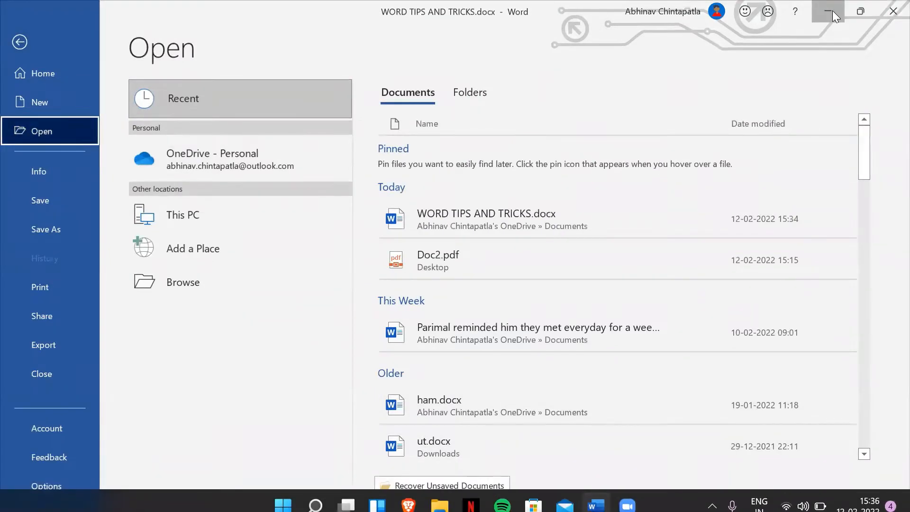
left_click(830, 12)
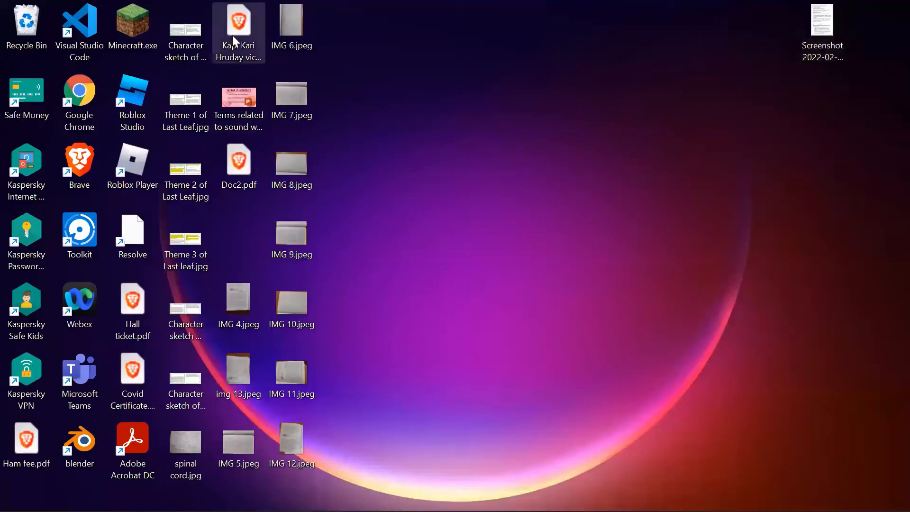
Step: View the contents of Doc2.pdf from the desktop in the browser, close it and switch back to Word
double_click(235, 168)
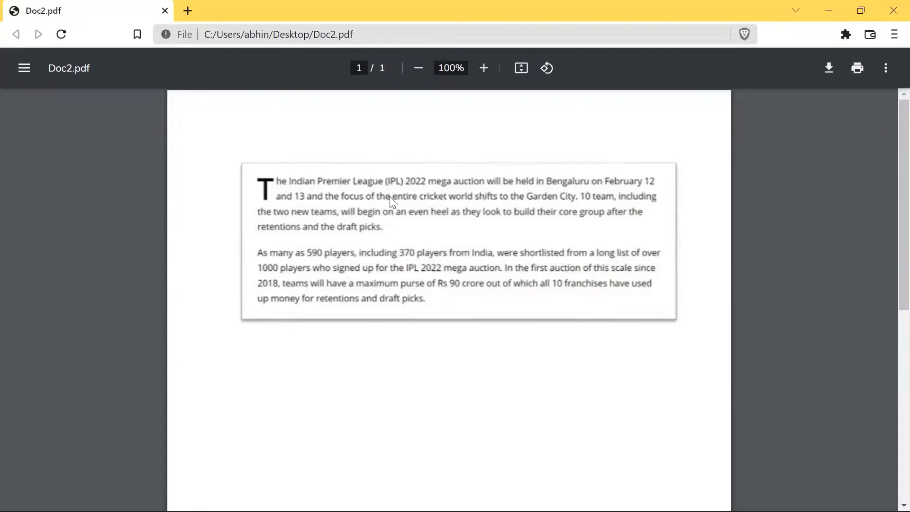
left_click(893, 10)
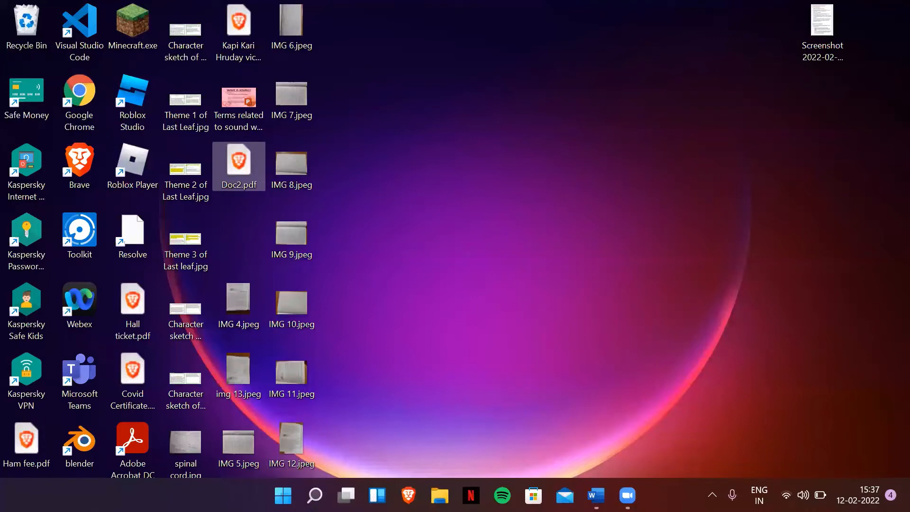
left_click(597, 495)
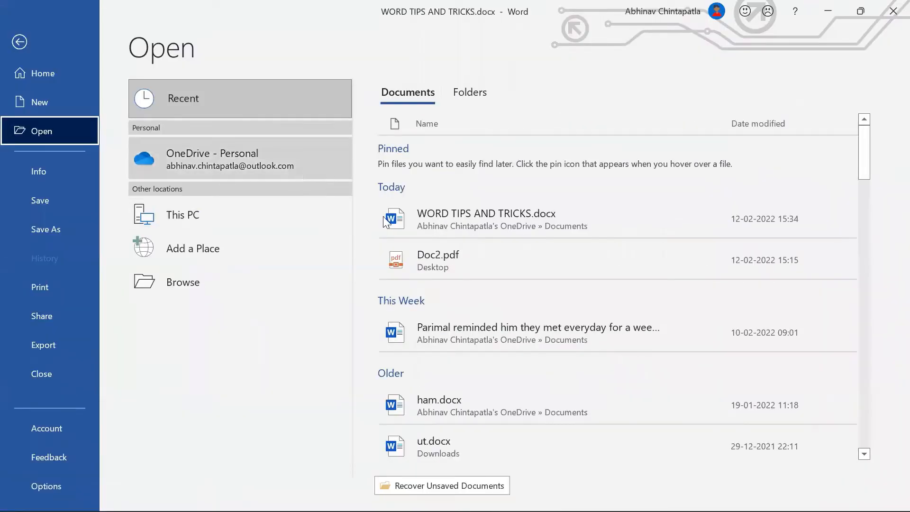
Step: Open Doc2.pdf from the recent documents, accepting its conversion to an editable document and suppressing the conversion message for the future
left_click(502, 258)
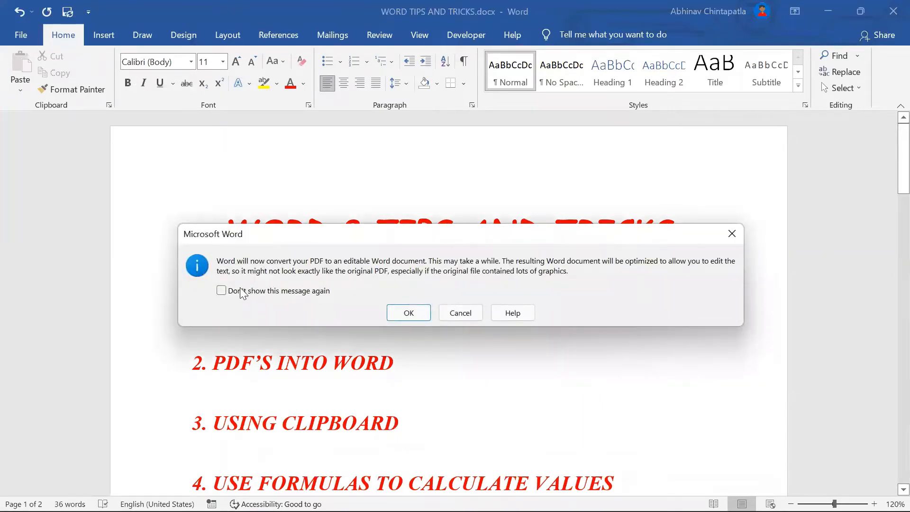
left_click(222, 291)
left_click(401, 318)
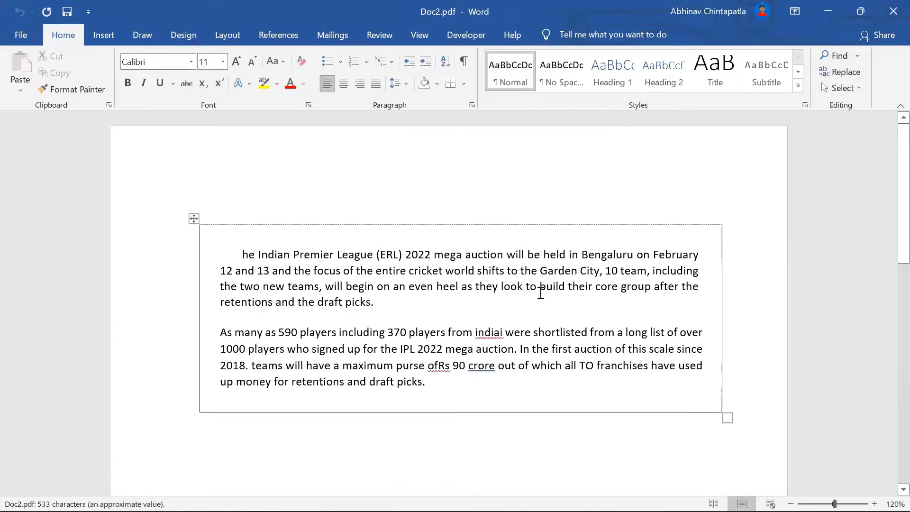
Step: Remove the stray letter at the end of "indiai" in the second paragraph
left_click(504, 334)
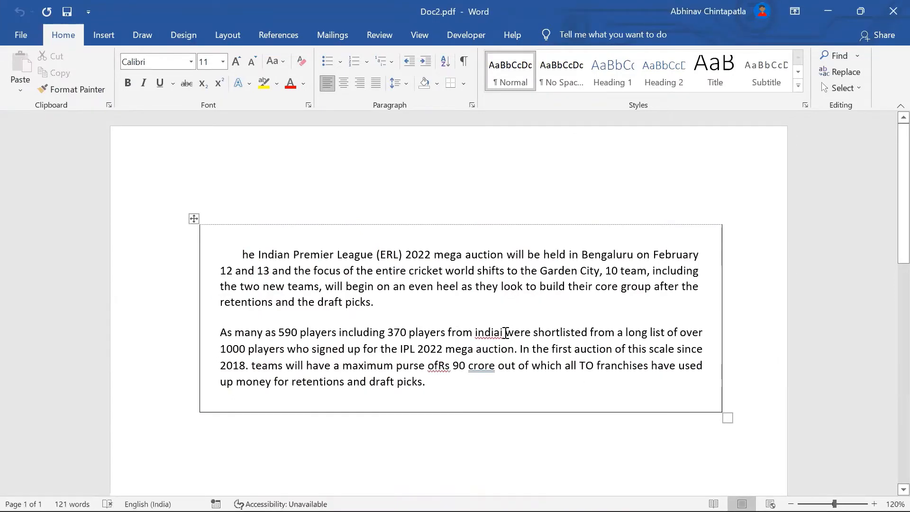
key("BackSpace")
key("BackSpace")
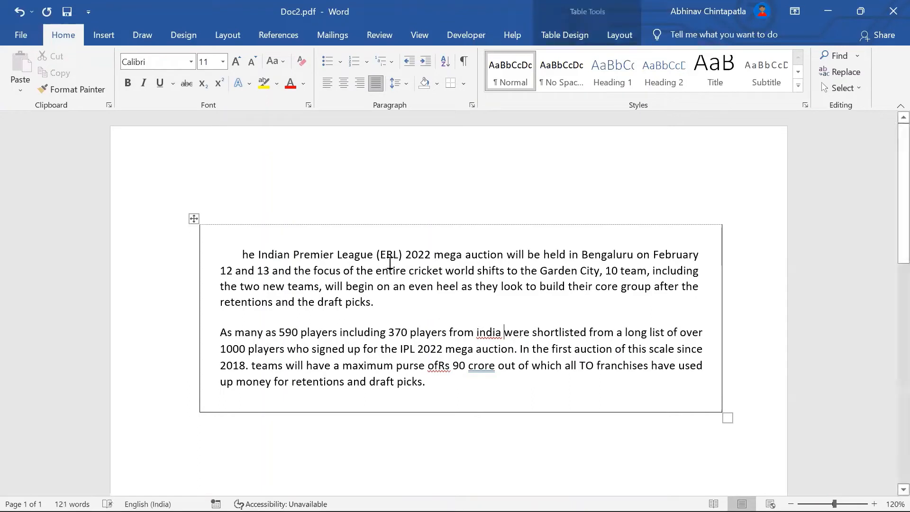
Step: Replace the E in "ERL" with I and add the missing T at the start of the first paragraph
left_click(387, 255)
key("BackSpace")
type("I")
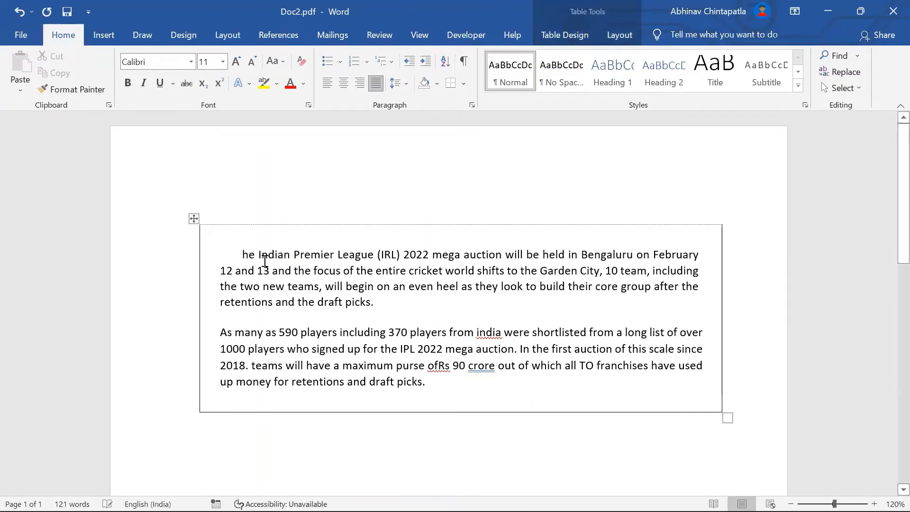
left_click(243, 255)
type("T")
key("Caps_Lock")
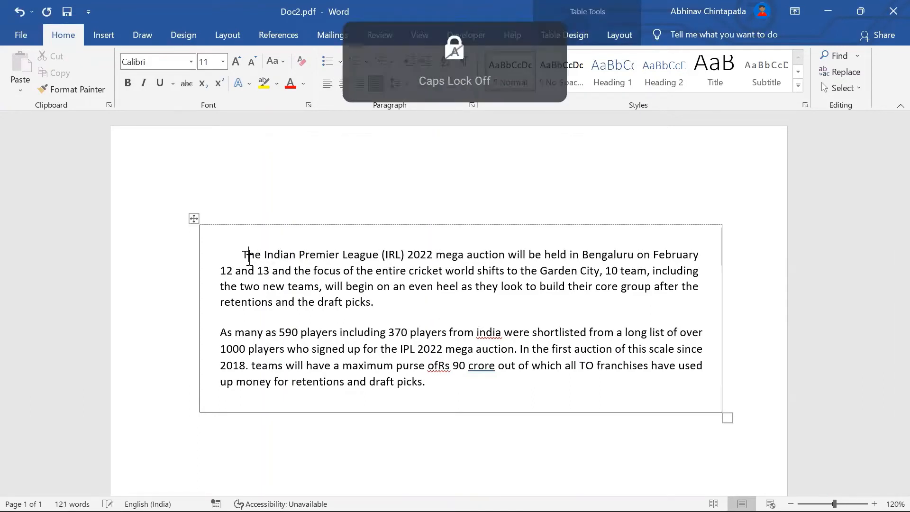
Step: Delete the passage starting at "City, 10 team" in the first paragraph and "who signed up … auction of this" in the second
left_click_drag(581, 270, 336, 285)
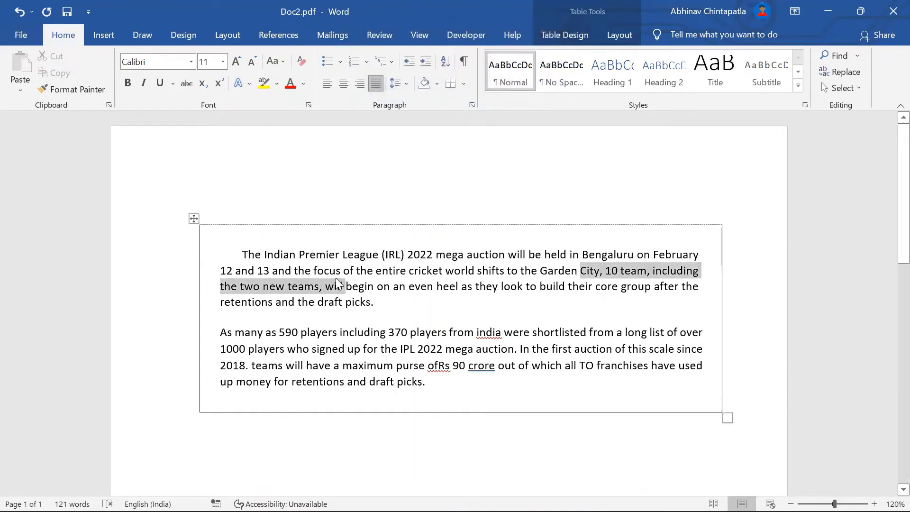
key("BackSpace")
key("Delete")
left_click_drag(649, 341, 291, 341)
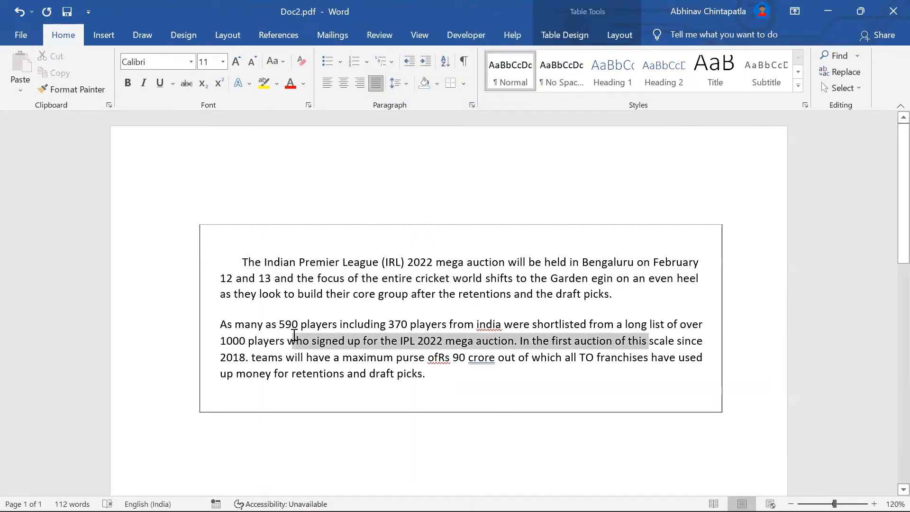
key("BackSpace")
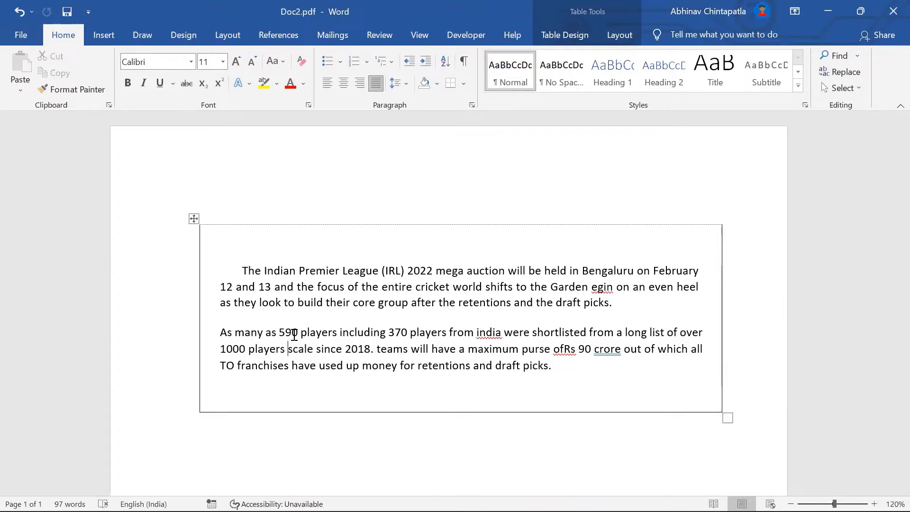
Step: Correct the league abbreviation in the first paragraph to "IPL"
left_click(392, 273)
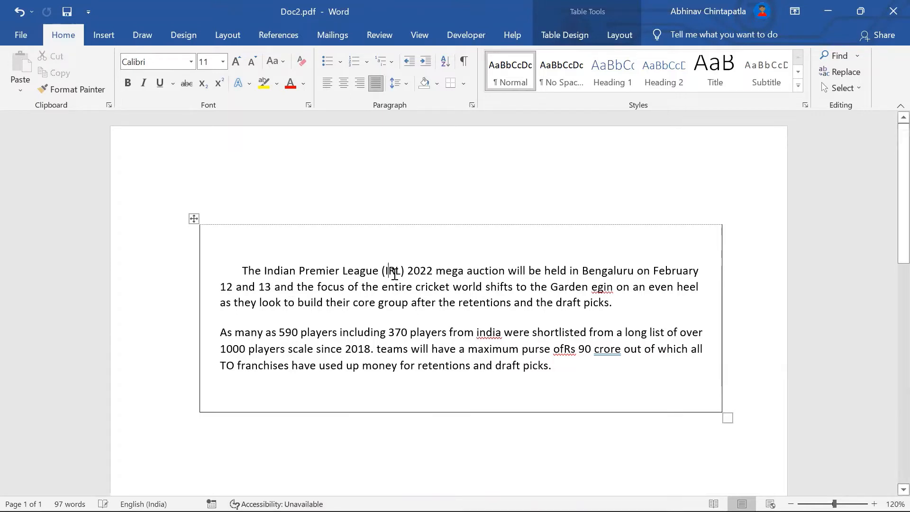
key("BackSpace")
type("P")
key("Caps_Lock")
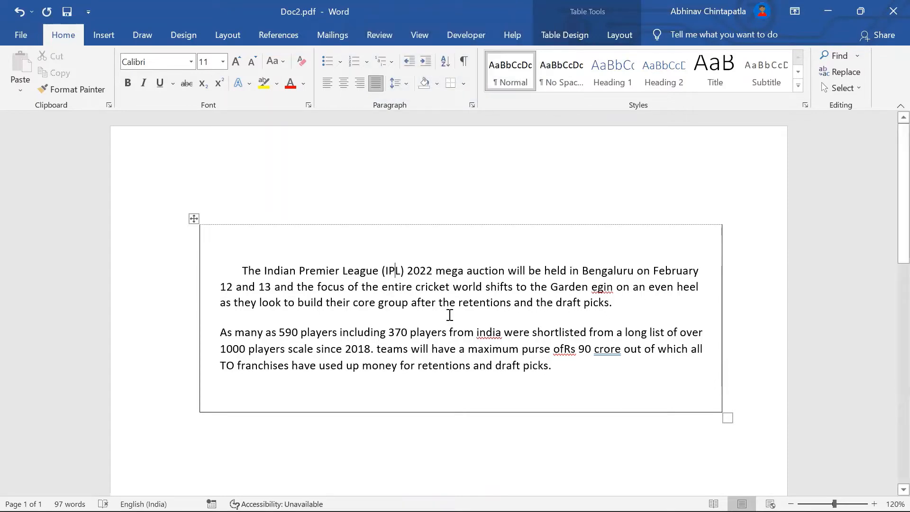
Step: Close the converted Doc2.pdf without saving the changes
left_click(894, 11)
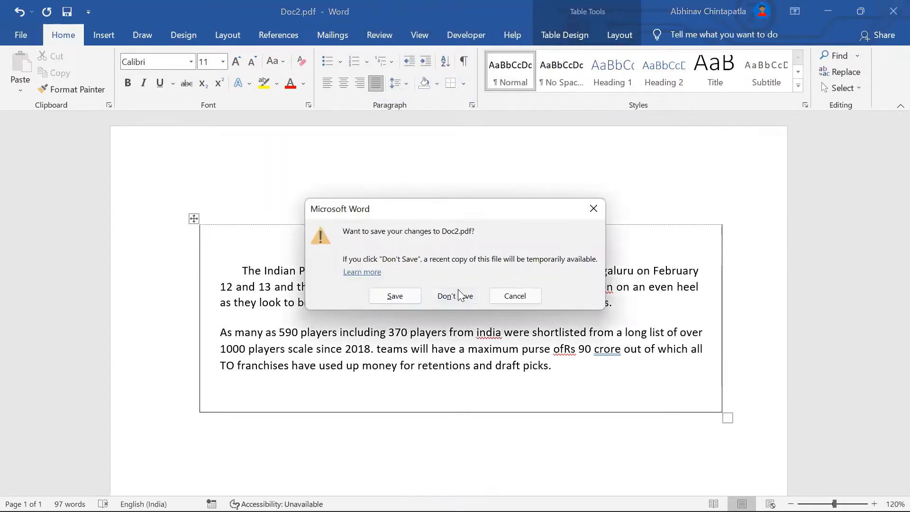
left_click(459, 295)
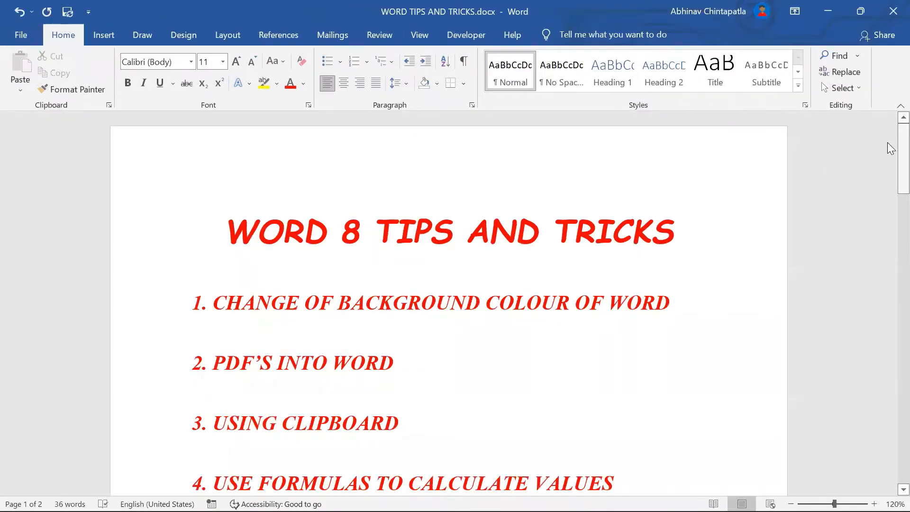
Step: Copy the text of list item 3, "USING CLIPBOARD", and of item 4, "USE FORMULAS TO CALCULATE VALUES"
scroll(888, 164, "down", 3)
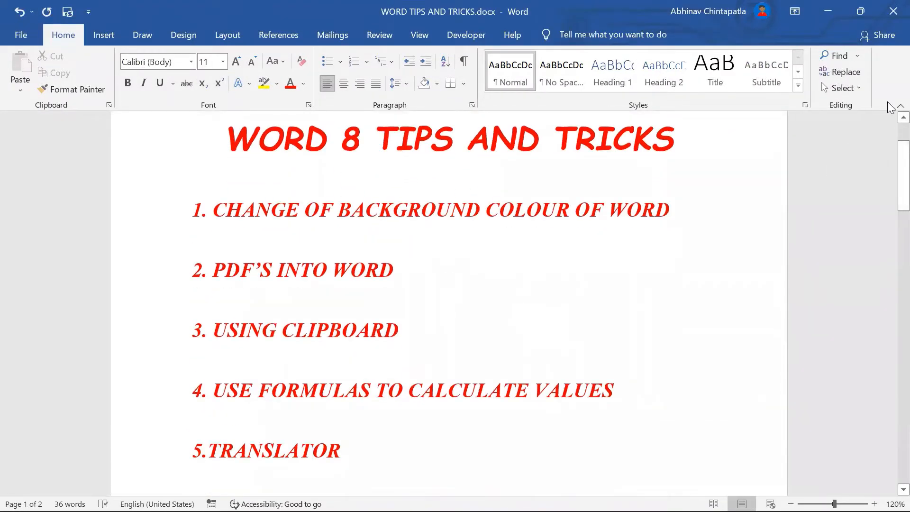
left_click_drag(890, 187, 892, 216)
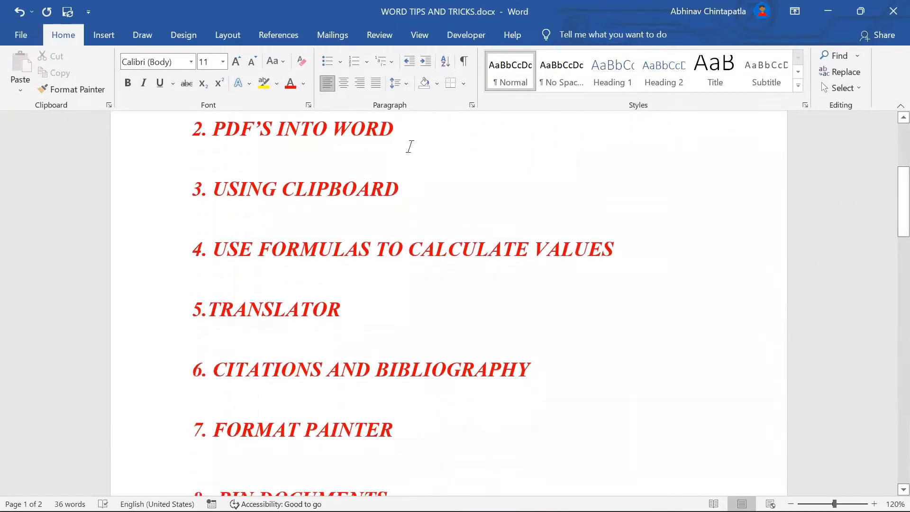
left_click_drag(400, 189, 220, 186)
left_click(621, 248)
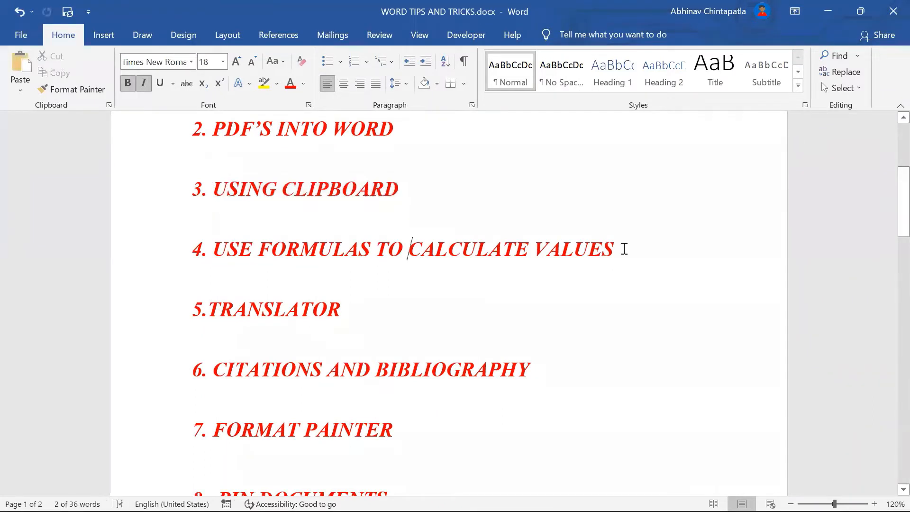
left_click_drag(616, 248, 214, 259)
key("ctrl+c")
Step: Paste "USE FORMULAS TO CALCULATE VALUES" on the blank second page and start a new line below it
left_click_drag(895, 223, 888, 326)
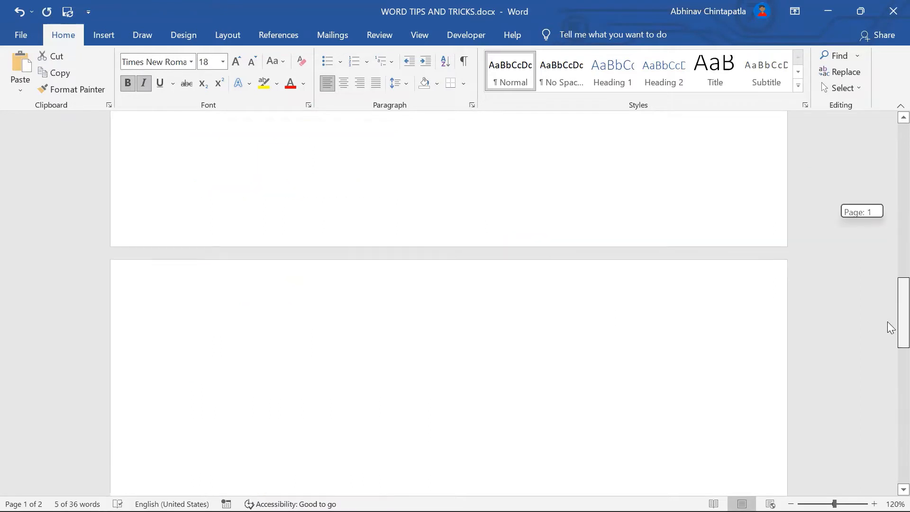
left_click(329, 378)
key("ctrl+v")
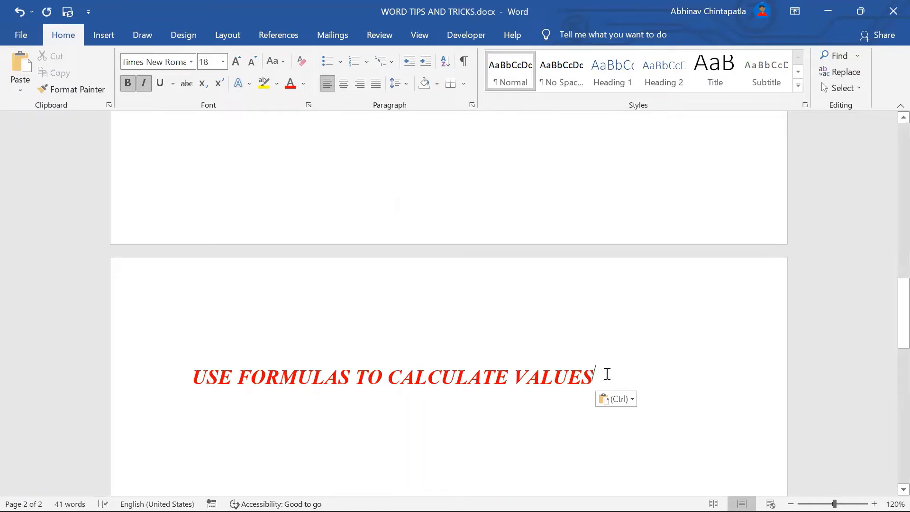
key("Return")
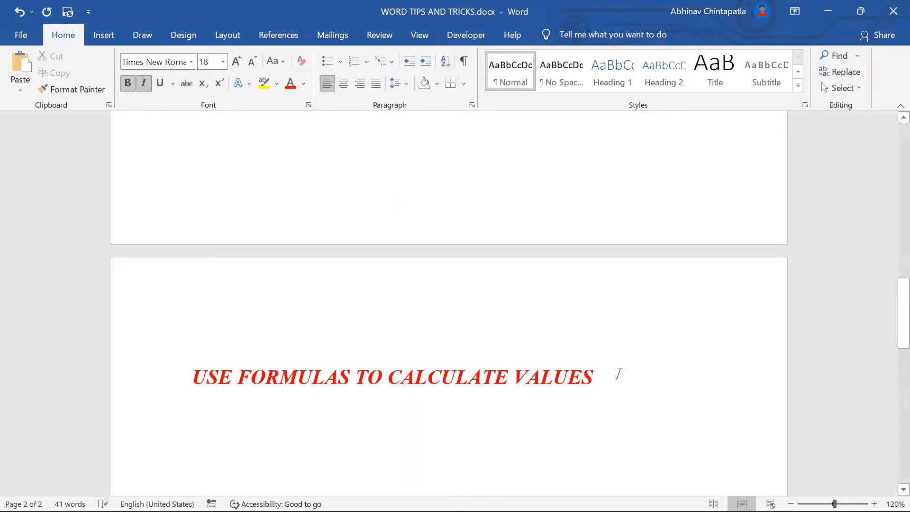
key("Return")
Step: Look at the Windows clipboard history, close it, and paste the last copied text on the new line as text only
key("super+v")
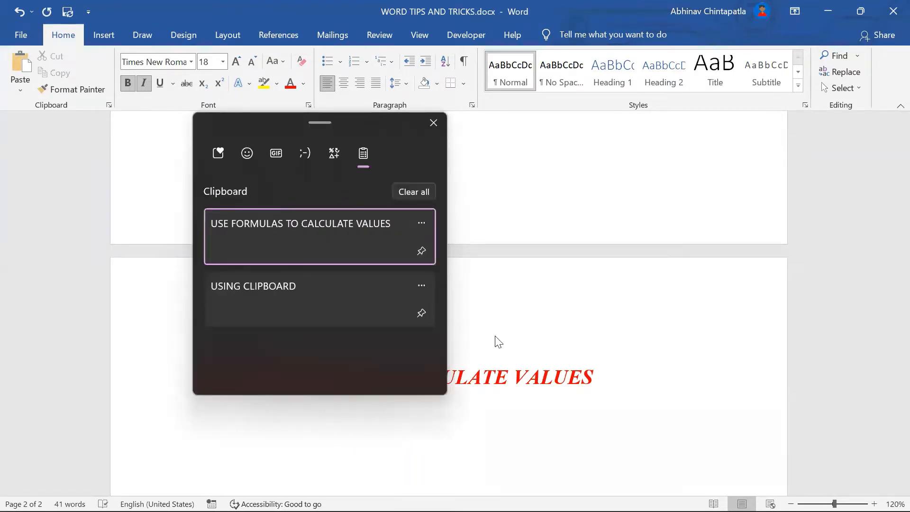
key("Escape")
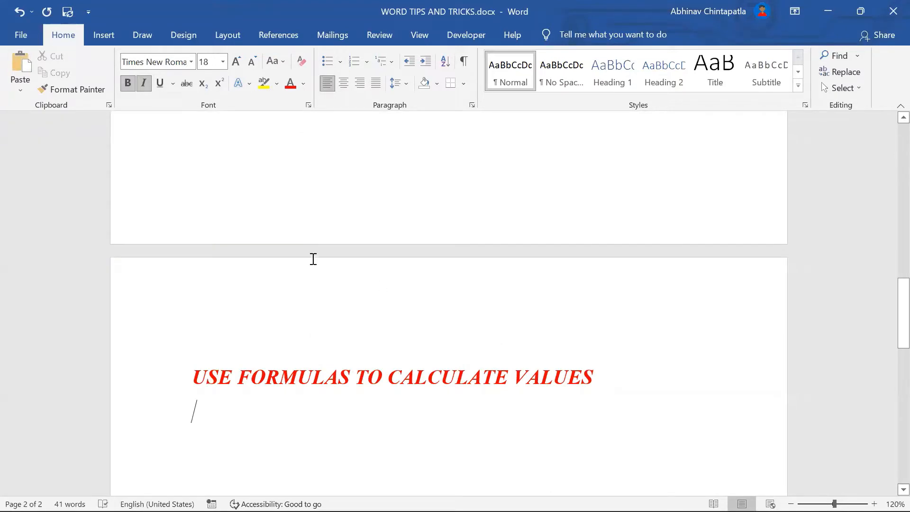
left_click(23, 90)
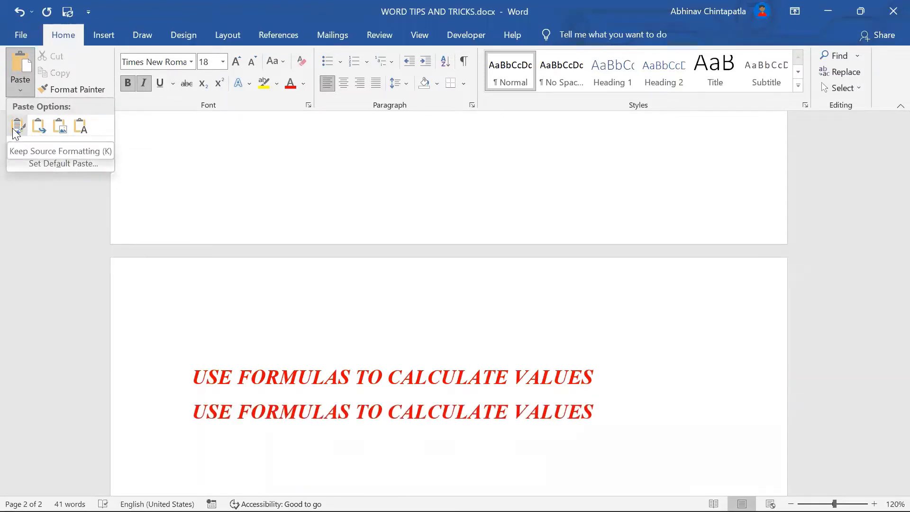
left_click(81, 128)
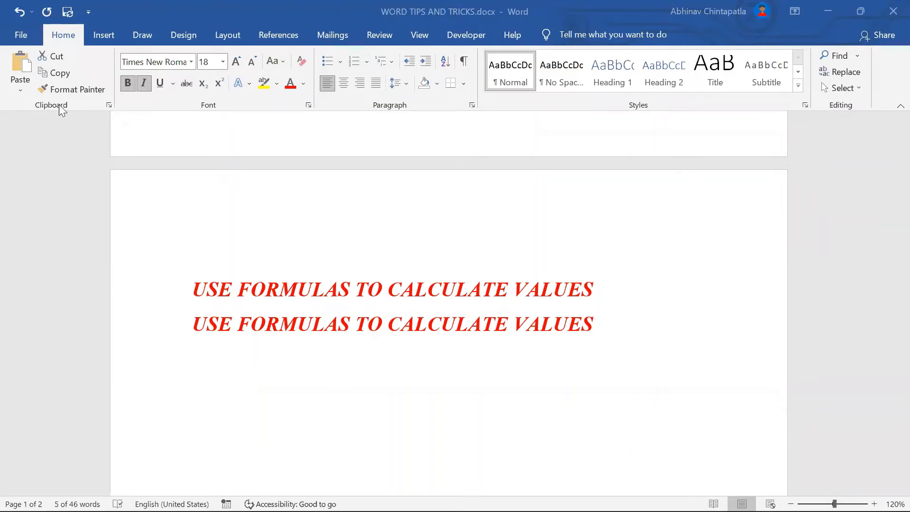
Step: Show Word's clipboard contents and paste "USING CLIPBOARD" over the selected text of list item 4
left_click(108, 105)
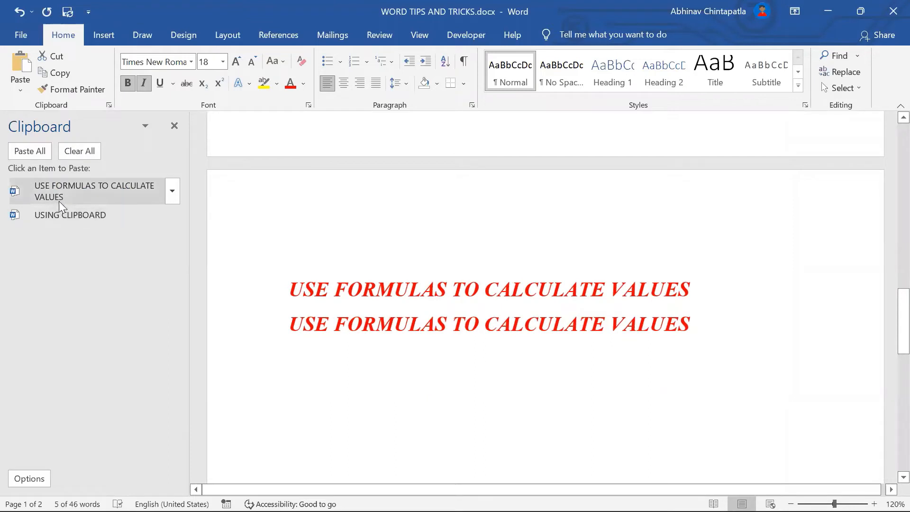
left_click(58, 213)
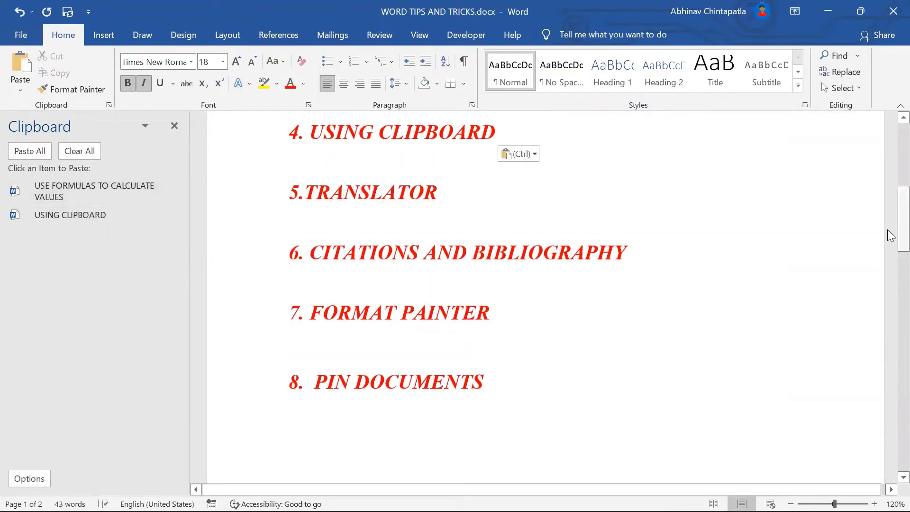
Step: Delete the whole line of list item 4 on the first page
left_click_drag(901, 233, 892, 205)
left_click_drag(500, 287, 290, 287)
key("Delete")
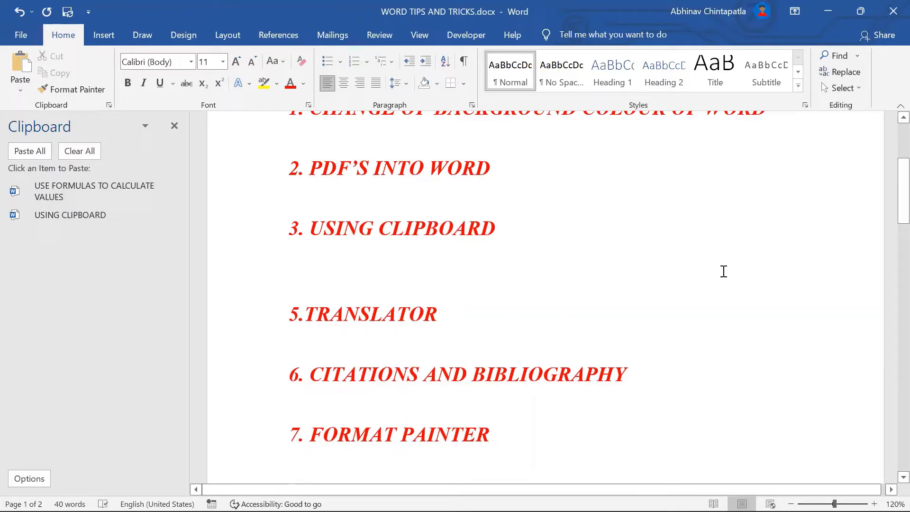
Step: Undo the line deletion, the paste over list item 4 and the repeated paste on the second page
key("ctrl+z")
key("ctrl+z")
key("ctrl+z")
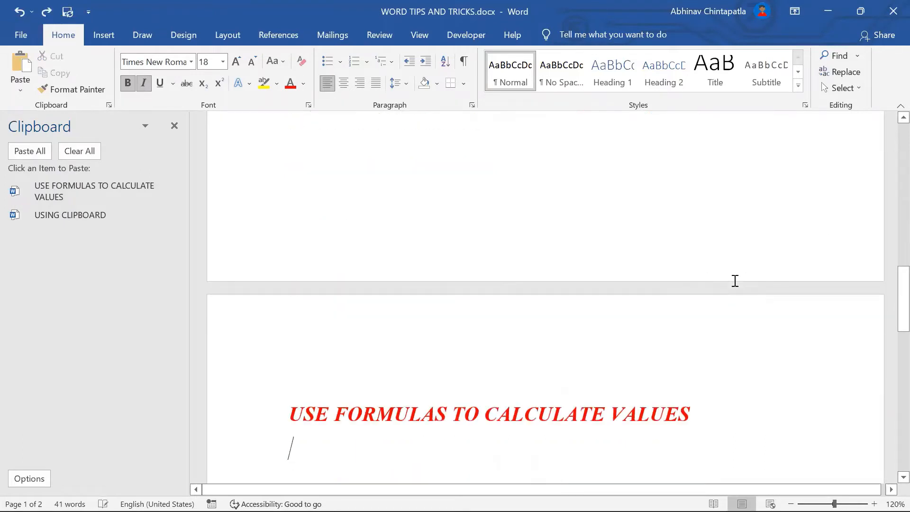
Step: Paste "USING CLIPBOARD" and "USE FORMULAS TO CALCULATE VALUES" alternately, twice each, on the second page's new line, and close the clipboard list
left_click_drag(888, 332, 888, 335)
scroll(576, 189, "down", 3)
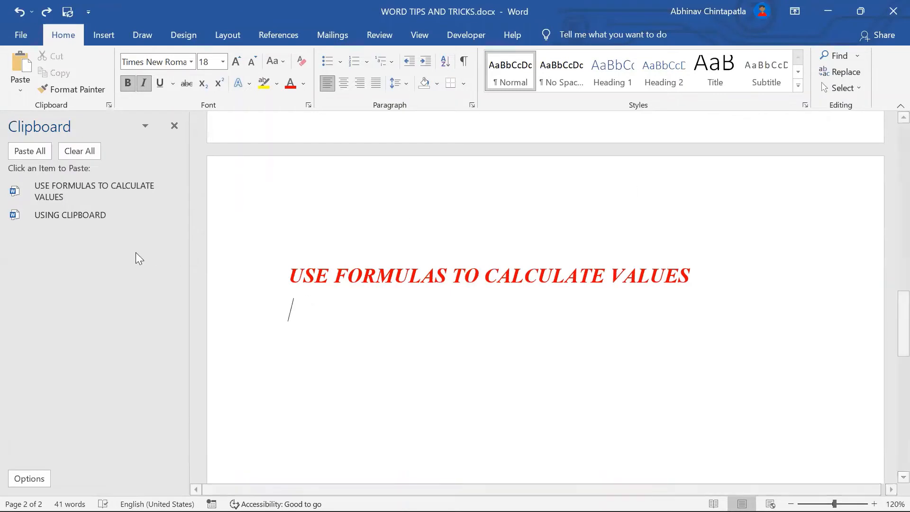
left_click(100, 215)
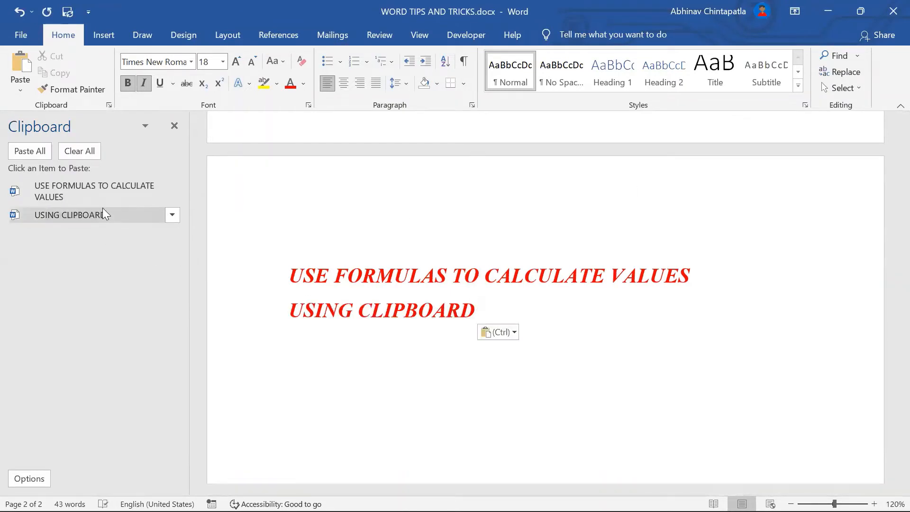
left_click(103, 198)
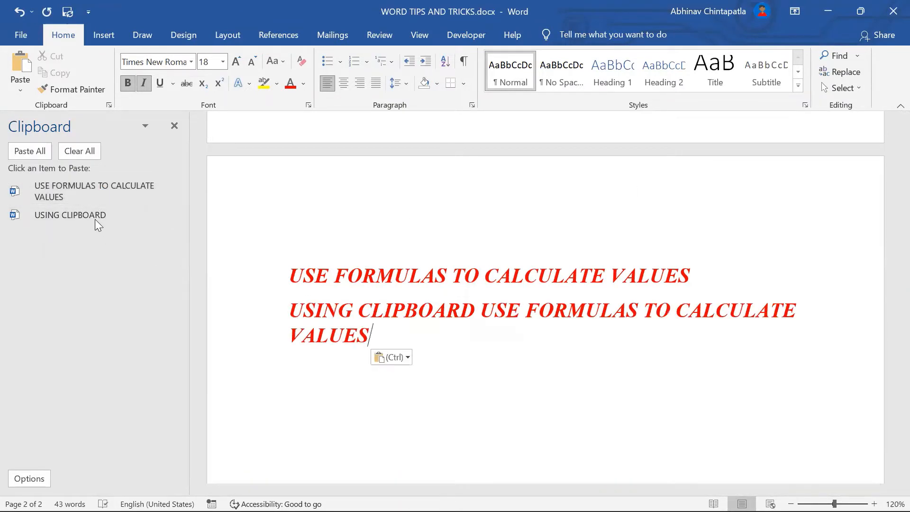
left_click(94, 215)
left_click(97, 194)
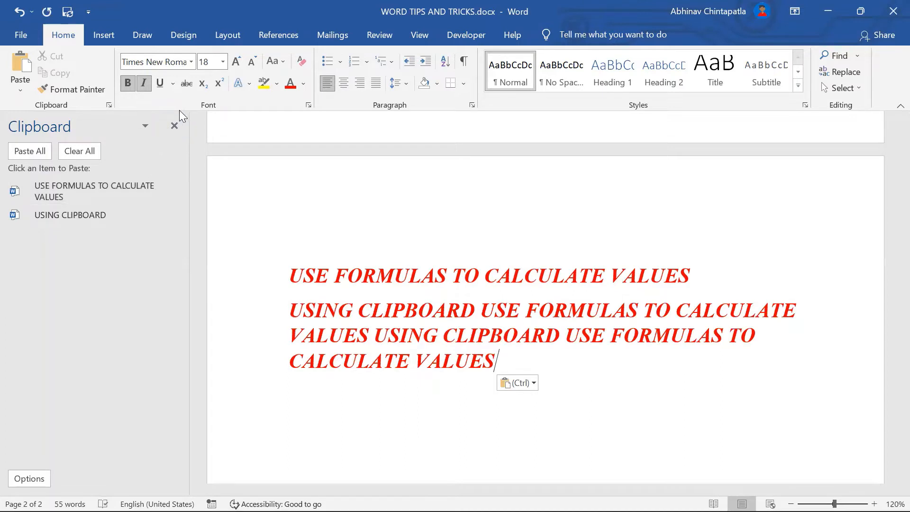
left_click(174, 125)
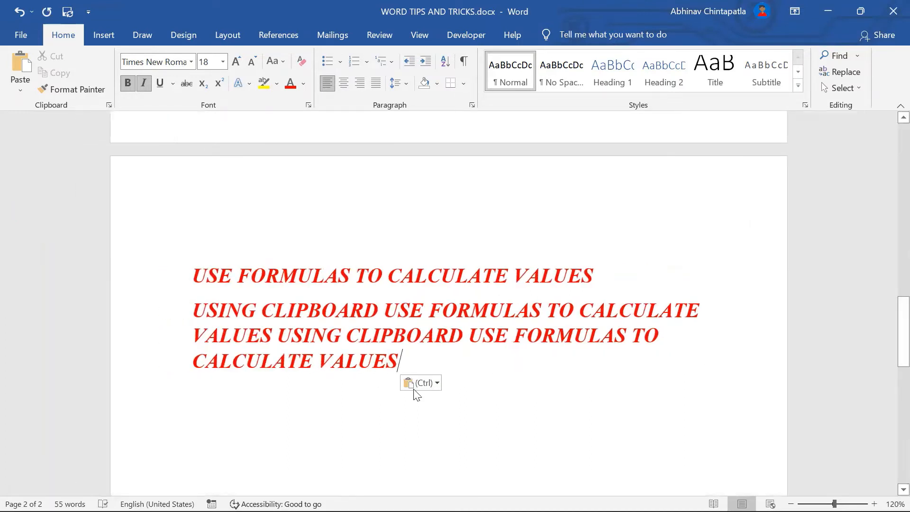
Step: Delete all the pasted "USING CLIPBOARD" and "USE FORMULAS TO CALCULATE VALUES" text from the second page
left_click_drag(423, 349, 194, 341)
left_click(415, 350)
left_click_drag(414, 348, 200, 259)
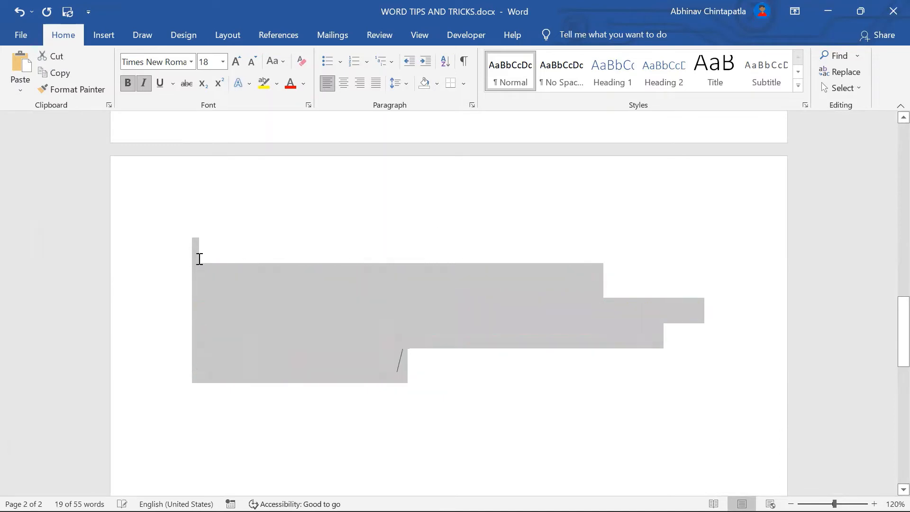
key("BackSpace")
Step: Open the Formula dialog for the empty cost cell in the TOTAL COST row of the goods table
left_click_drag(895, 305, 892, 182)
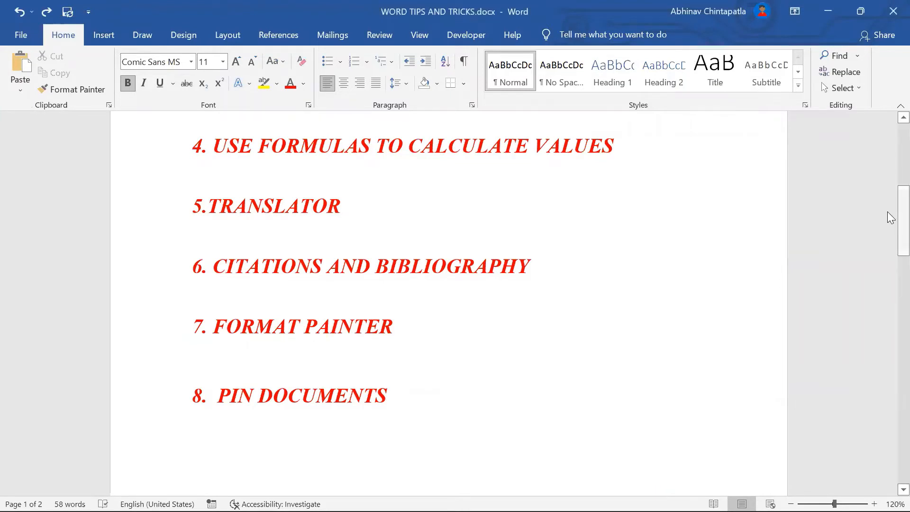
left_click_drag(891, 217, 891, 310)
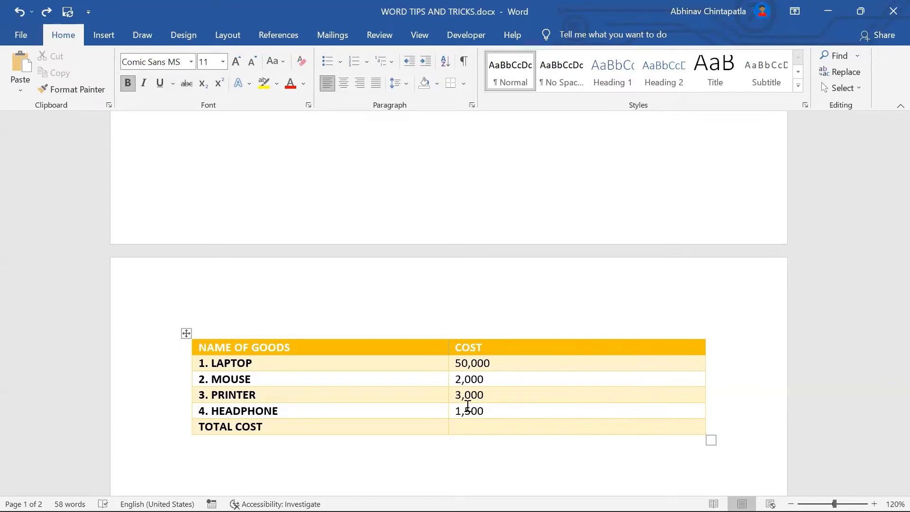
left_click(510, 430)
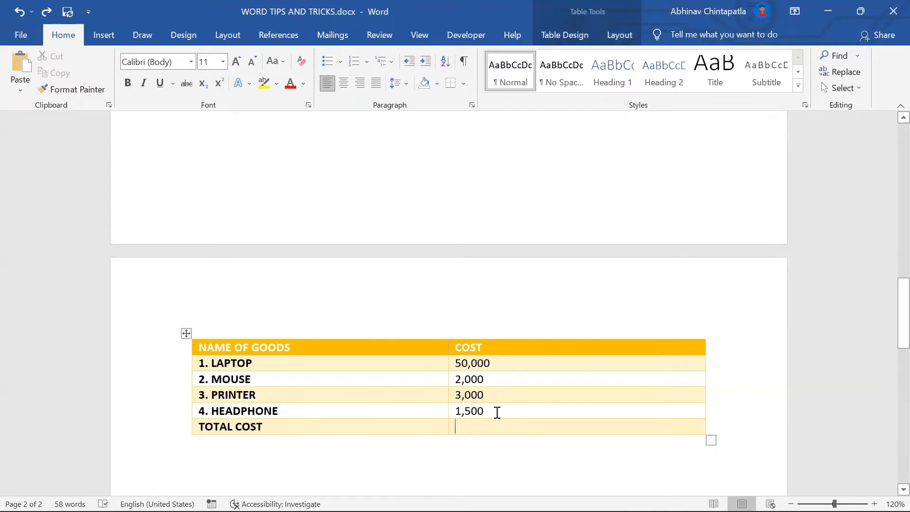
double_click(494, 426)
key("ctrl+z")
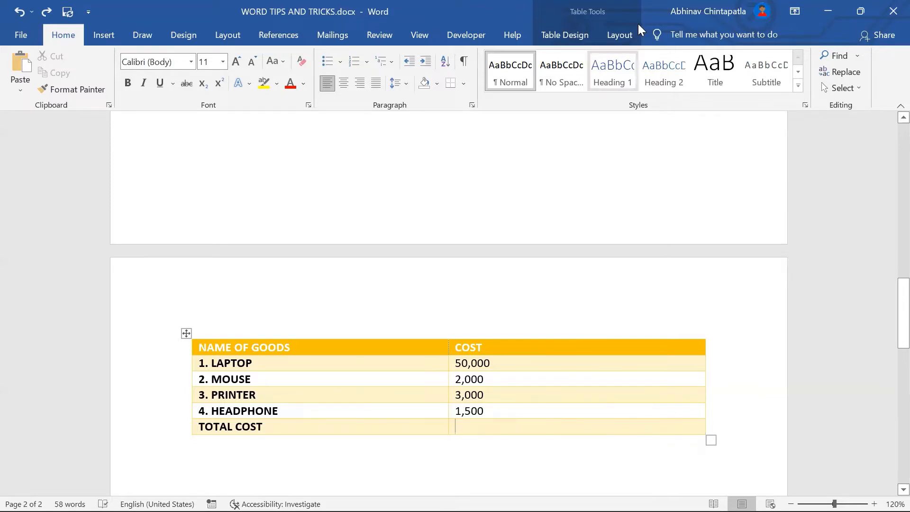
left_click(619, 35)
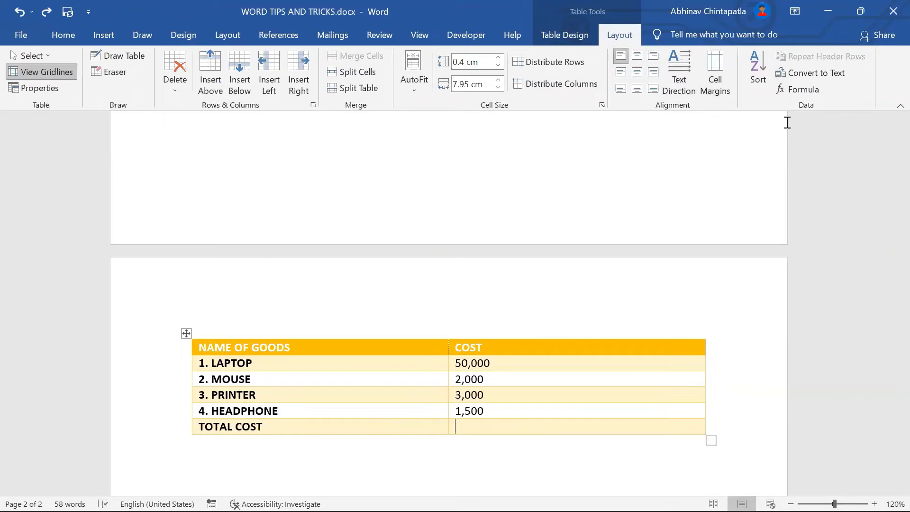
left_click(803, 90)
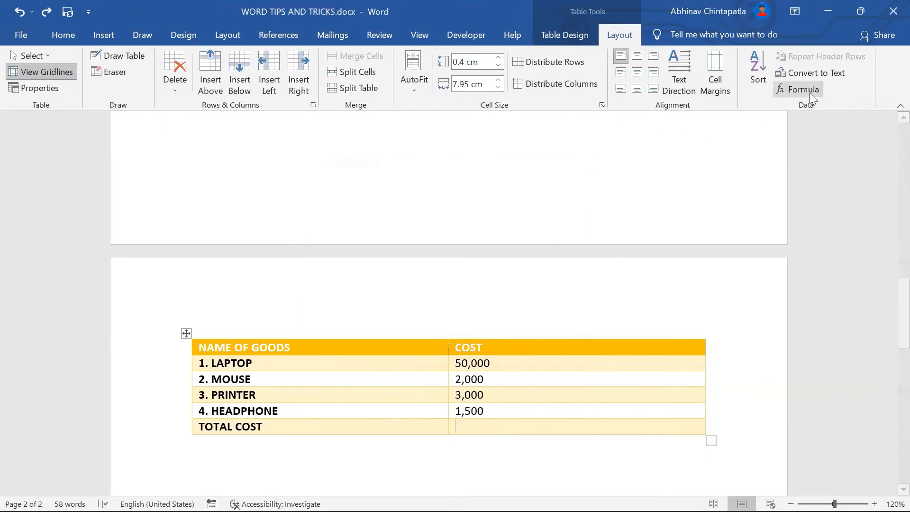
left_click(807, 91)
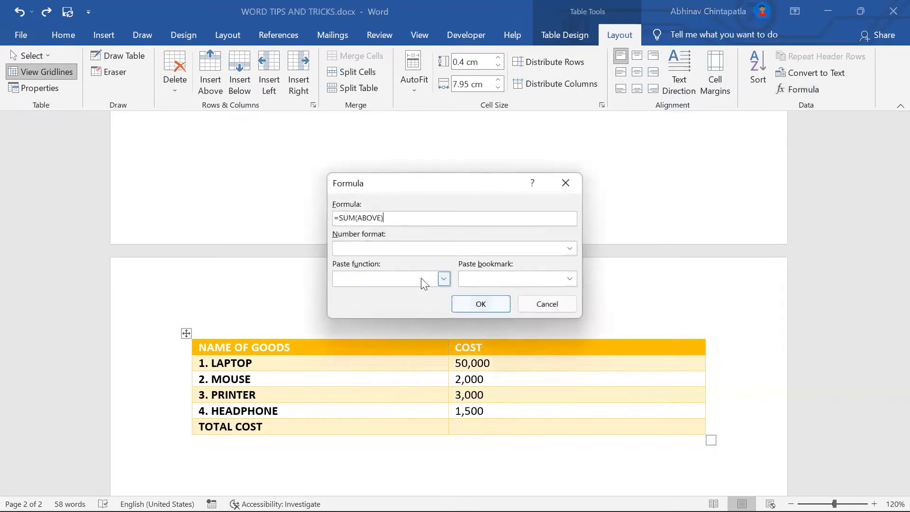
Step: Browse the available paste functions and insert the formula =SUM(ABOVE) into the TOTAL COST cell
left_click(444, 279)
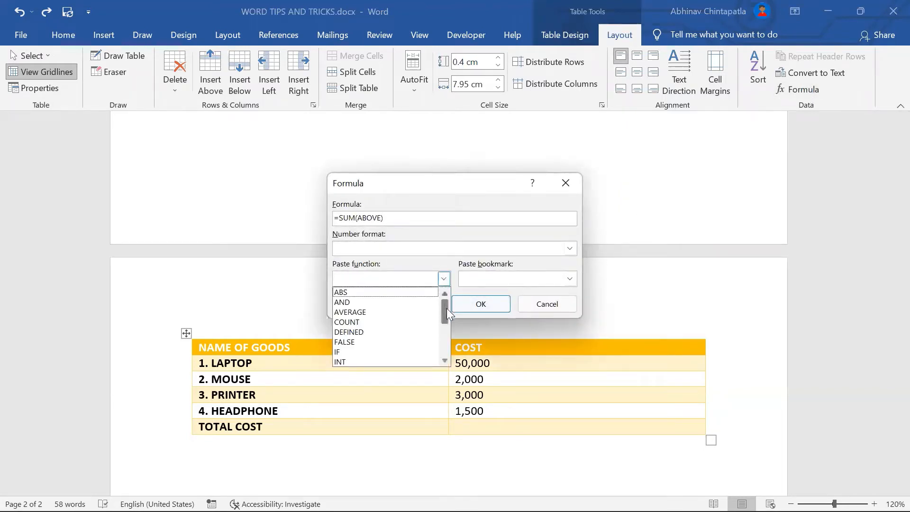
left_click_drag(447, 308, 440, 343)
left_click(444, 279)
left_click(444, 279)
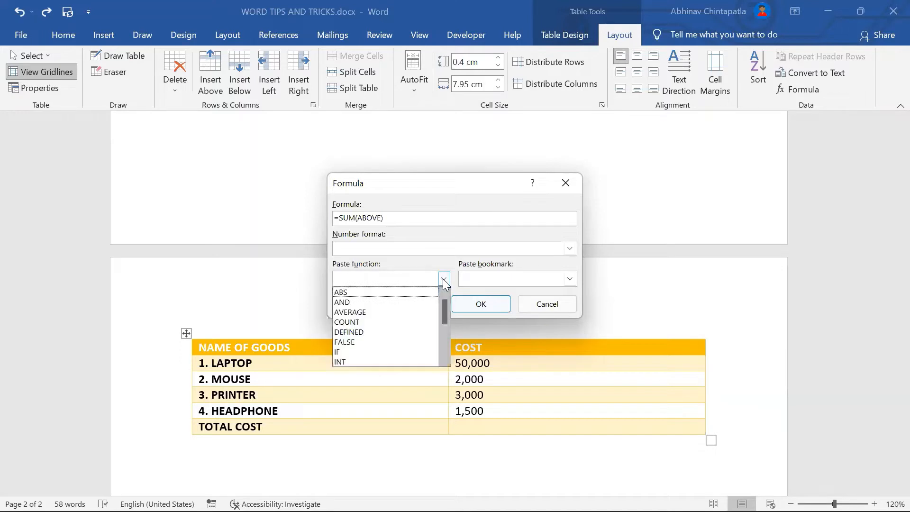
left_click_drag(444, 317, 439, 290)
left_click(402, 260)
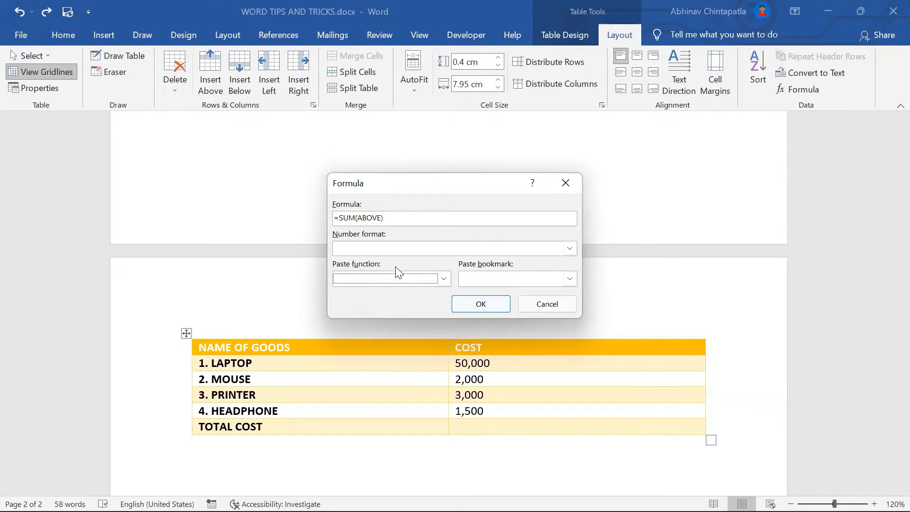
left_click(481, 305)
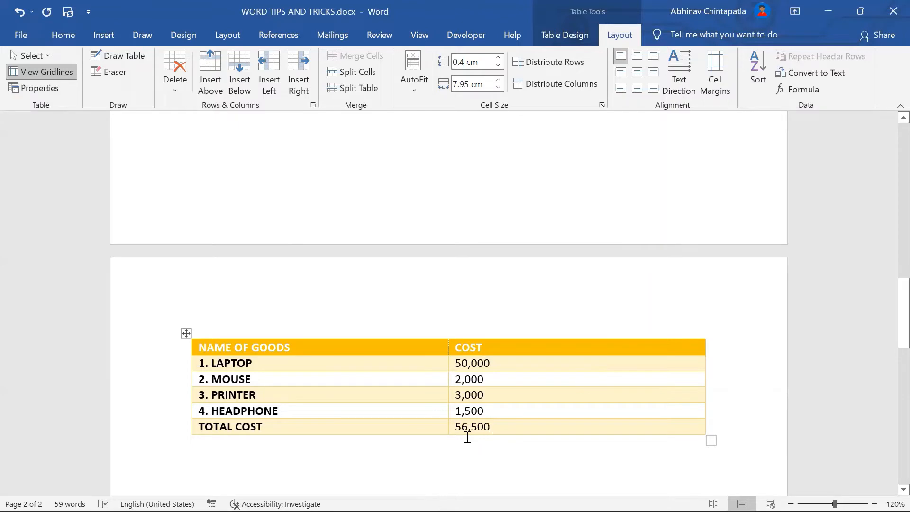
left_click(889, 338)
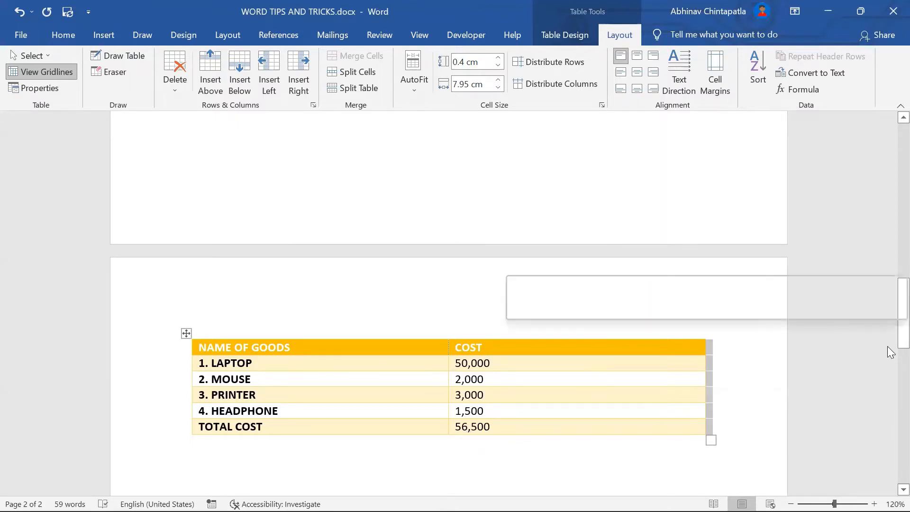
left_click_drag(891, 266, 891, 242)
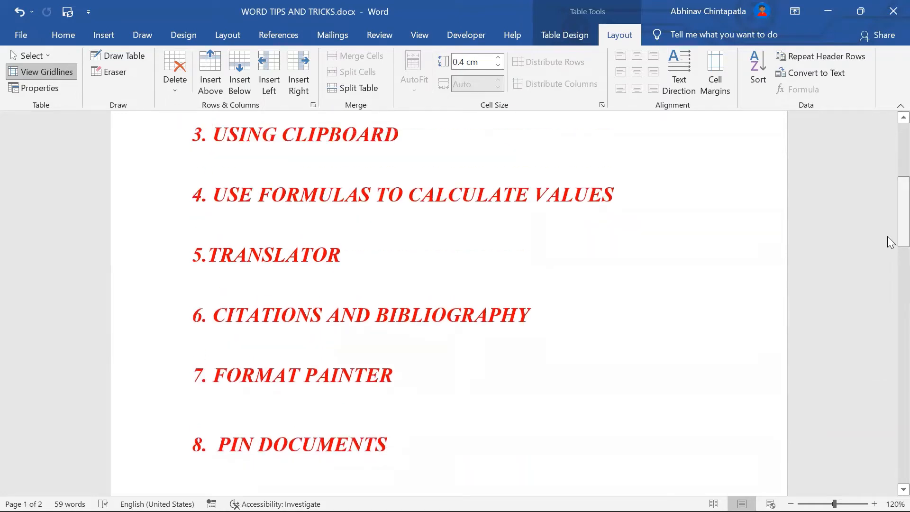
scroll(891, 242, "down", 1)
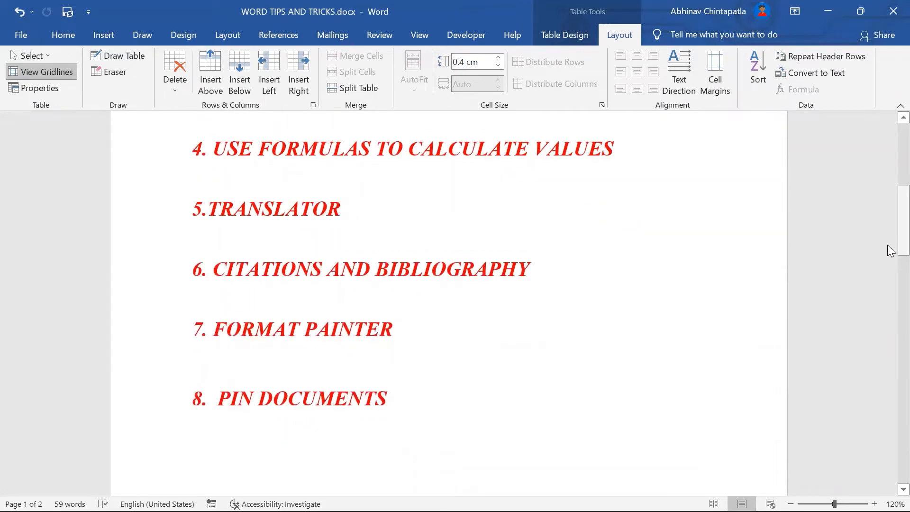
left_click(55, 33)
Step: Translate the whole red greeting line below the table as a selection with Microsoft Translator
left_click_drag(887, 209, 888, 370)
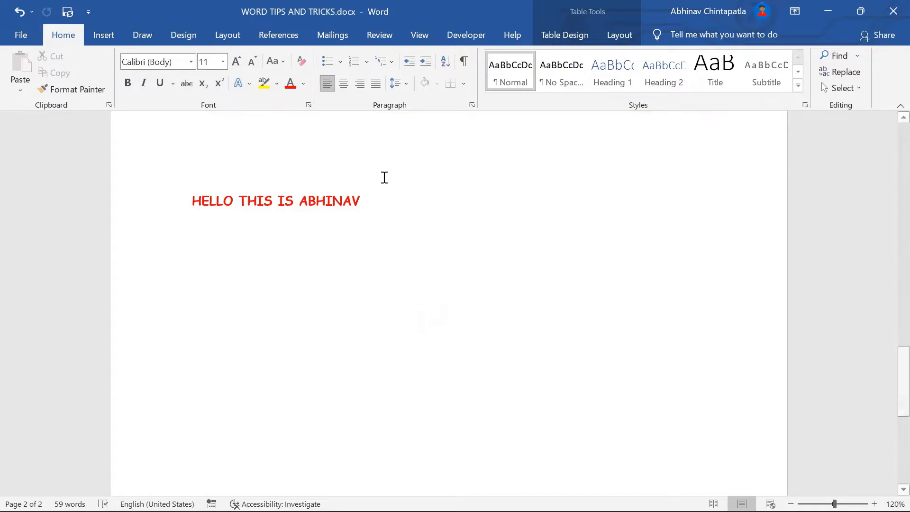
left_click(397, 203)
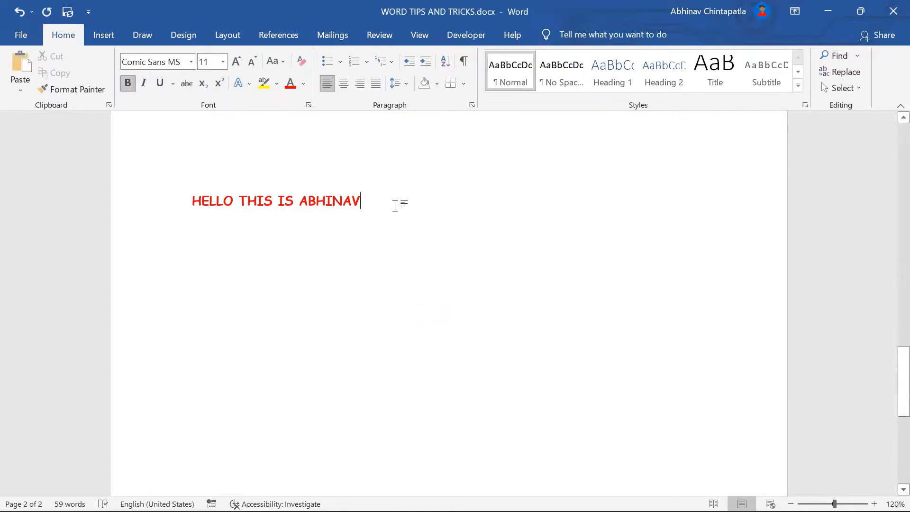
left_click_drag(397, 203, 189, 198)
left_click(386, 204)
left_click_drag(385, 204, 183, 193)
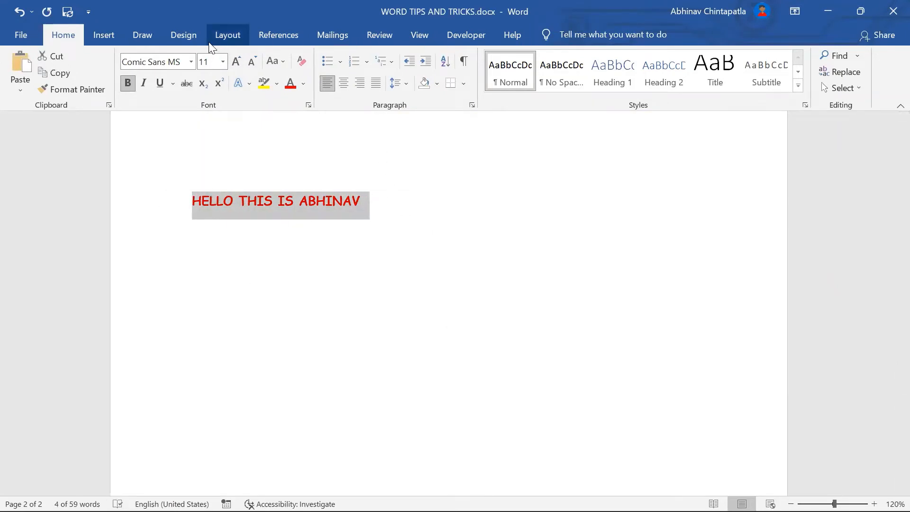
left_click(273, 34)
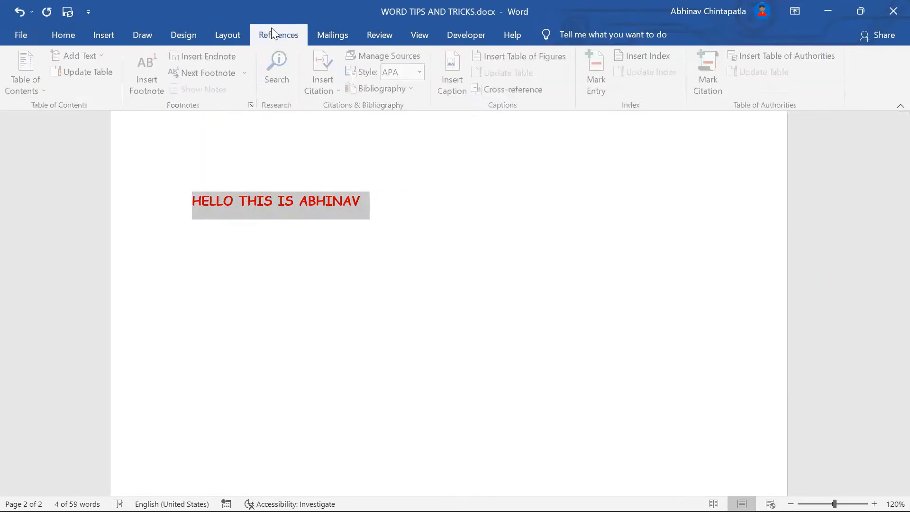
left_click(326, 32)
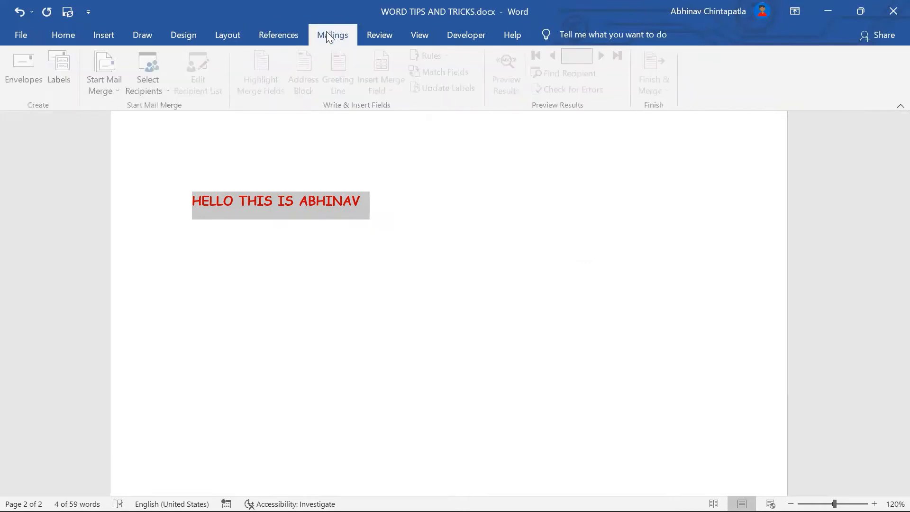
left_click(369, 39)
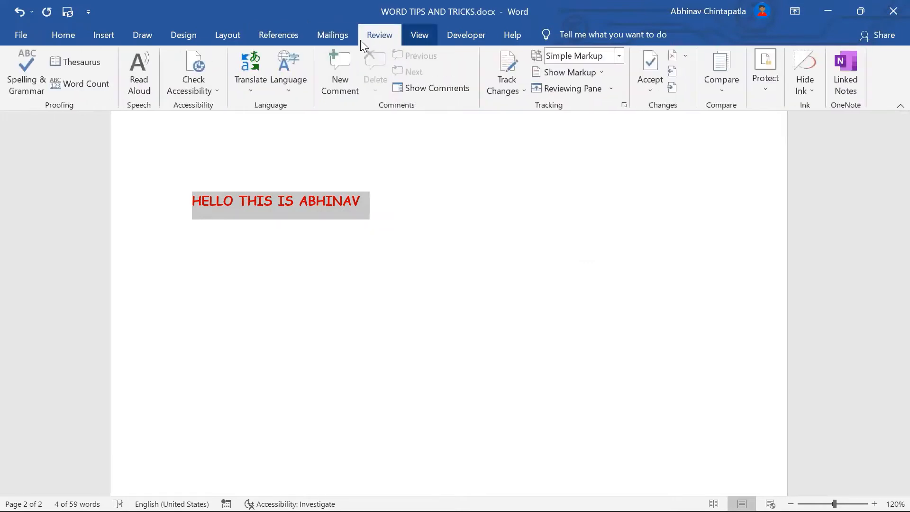
left_click(256, 84)
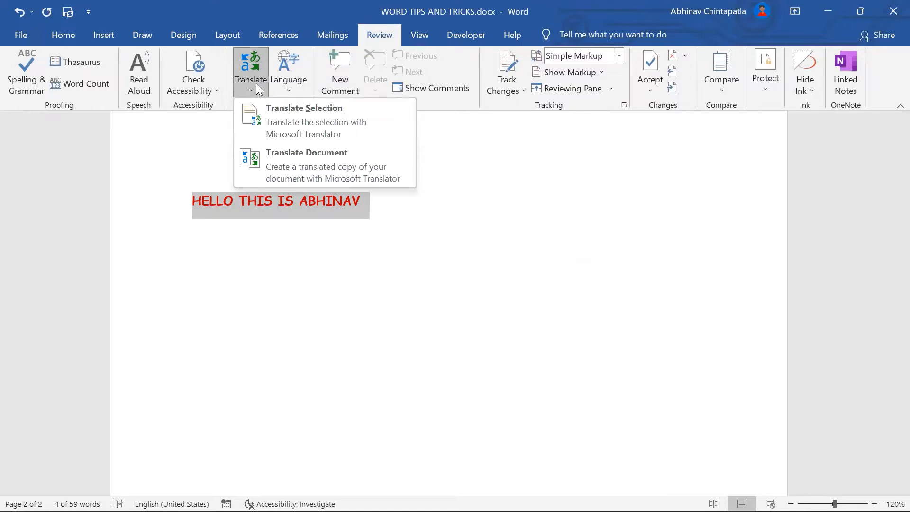
left_click(347, 113)
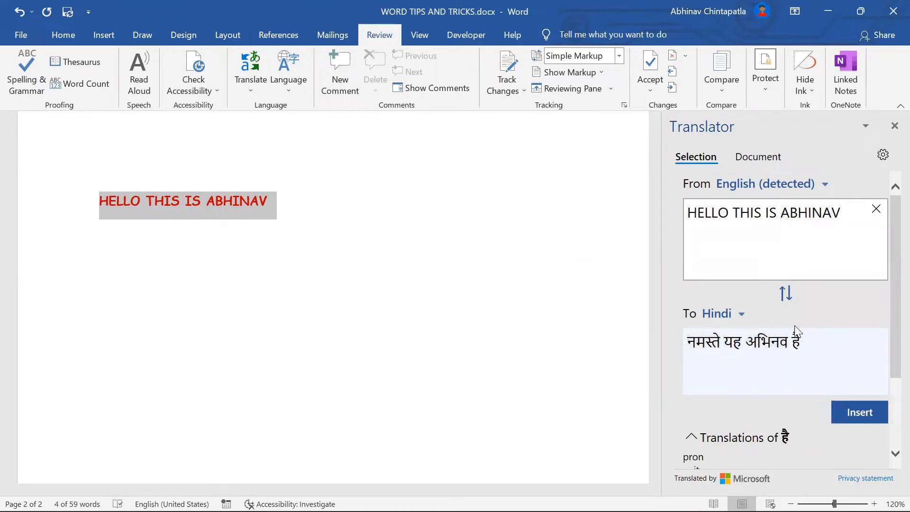
Step: Set the translation's target language to French and insert the translated text in place of the greeting line
left_click(739, 315)
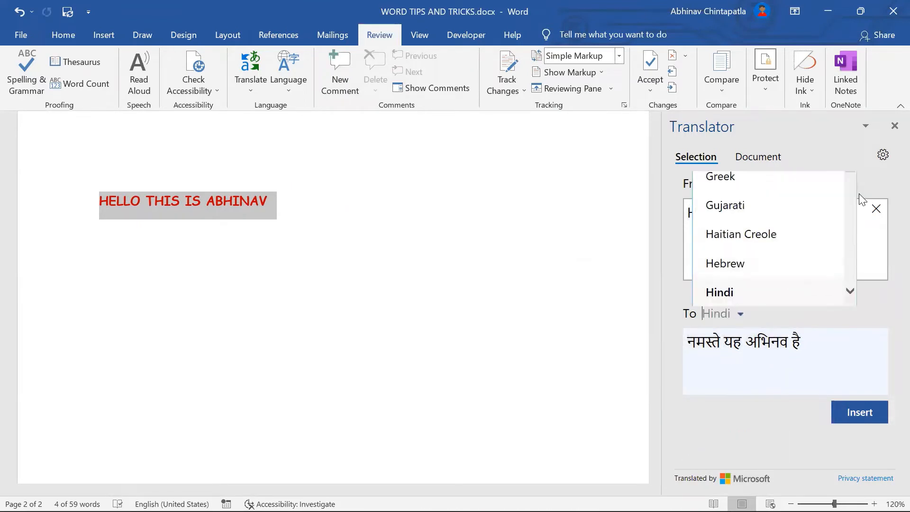
scroll(850, 174, "down", 3)
scroll(848, 177, "up", 3)
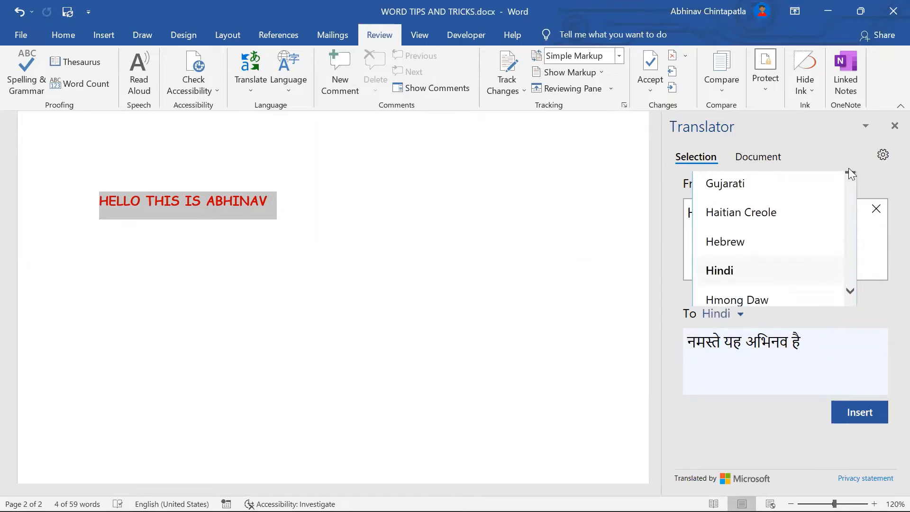
scroll(849, 168, "up", 3)
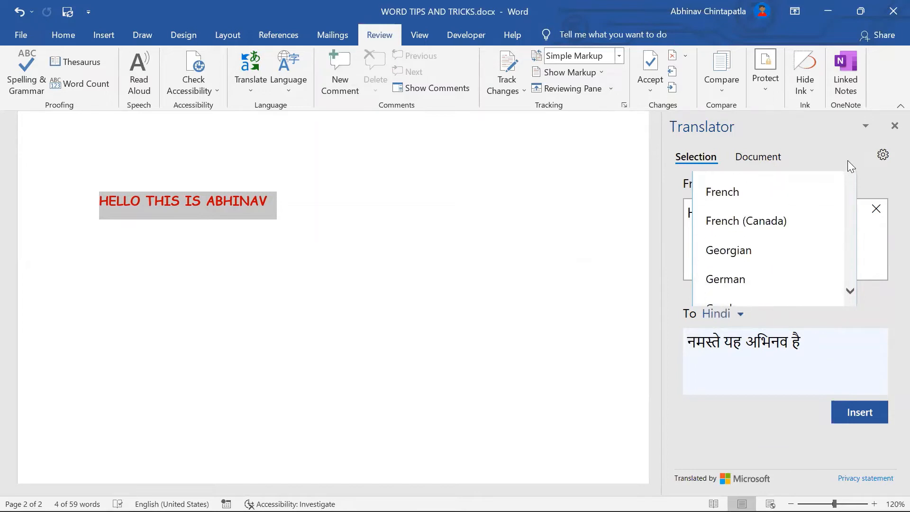
left_click(724, 203)
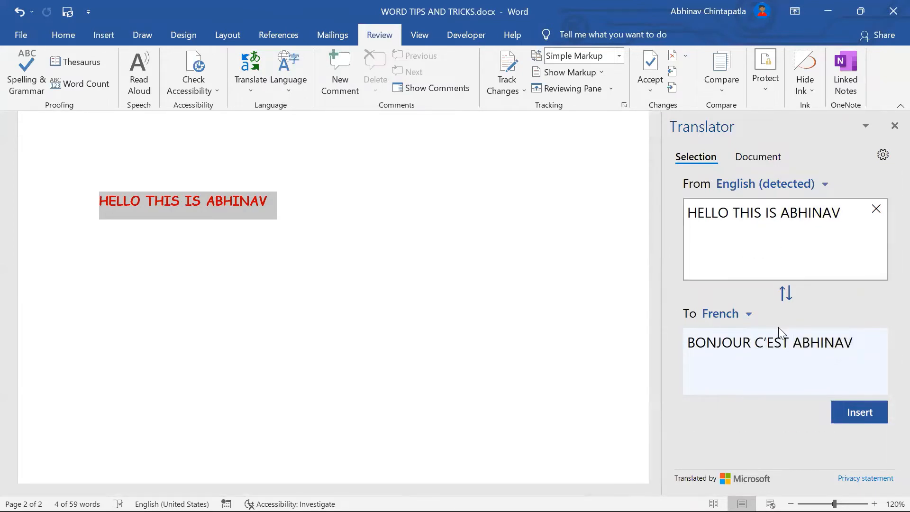
left_click(701, 377)
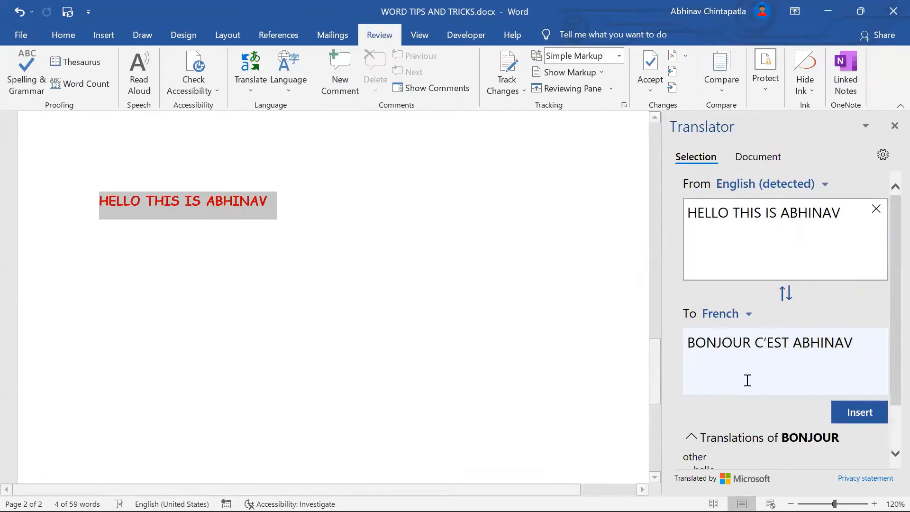
left_click(850, 413)
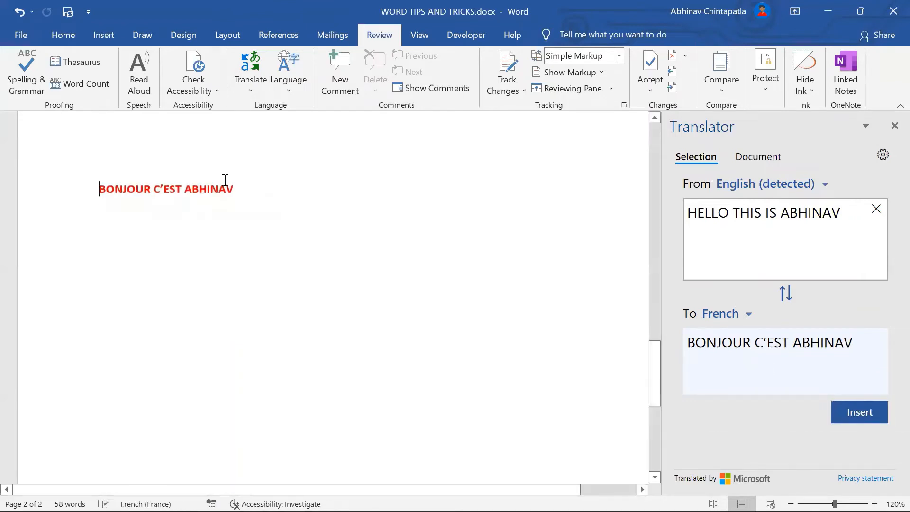
Step: Close the Translator and undo the replacement of the greeting line with its French translation
left_click(79, 37)
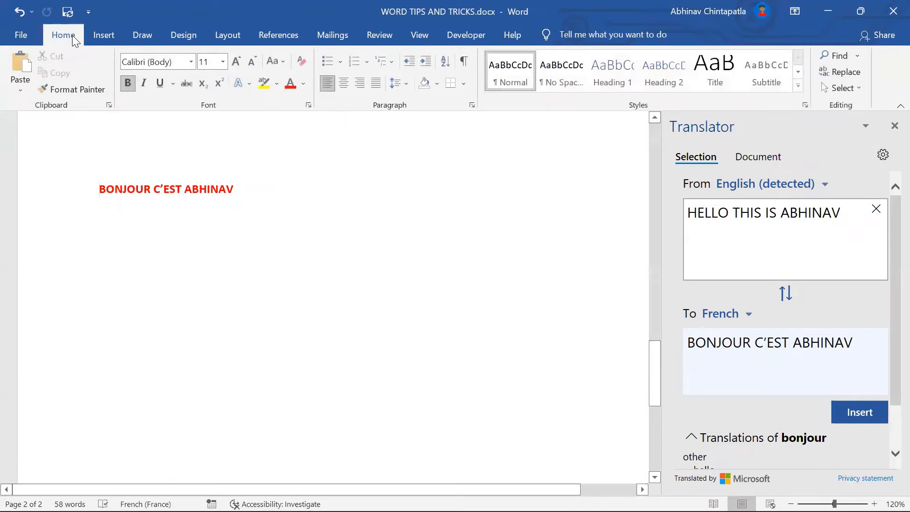
left_click(895, 126)
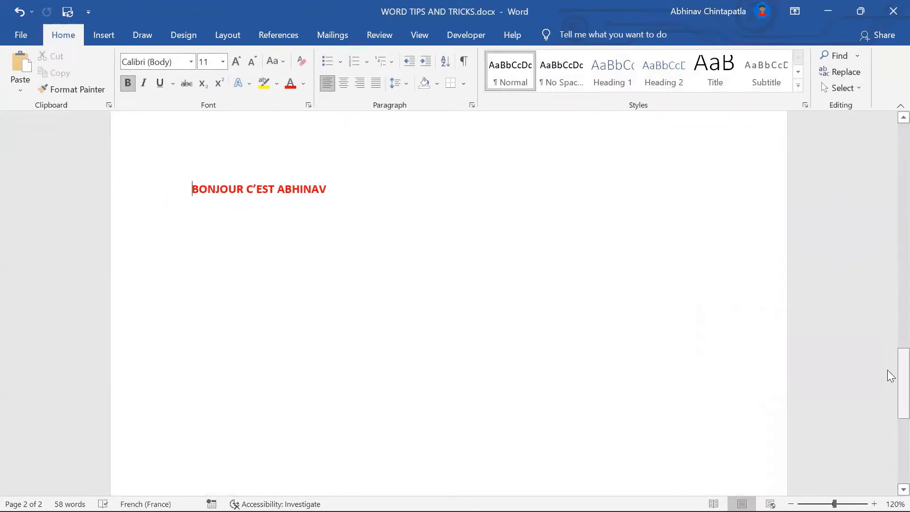
left_click_drag(900, 377, 885, 205)
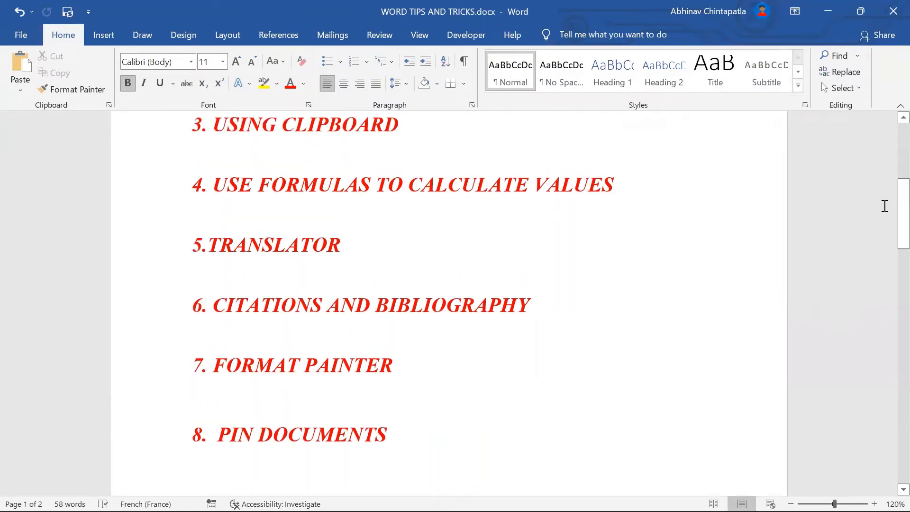
left_click_drag(904, 211, 904, 376)
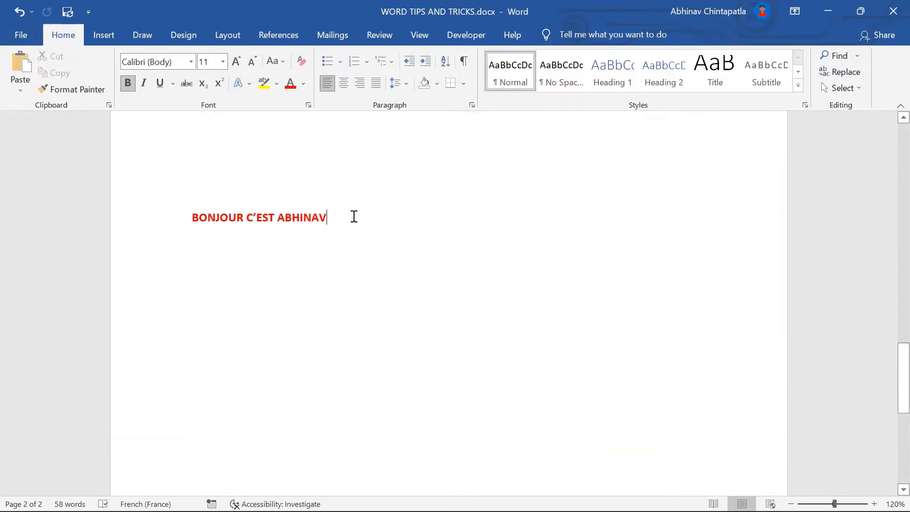
key("ctrl+z")
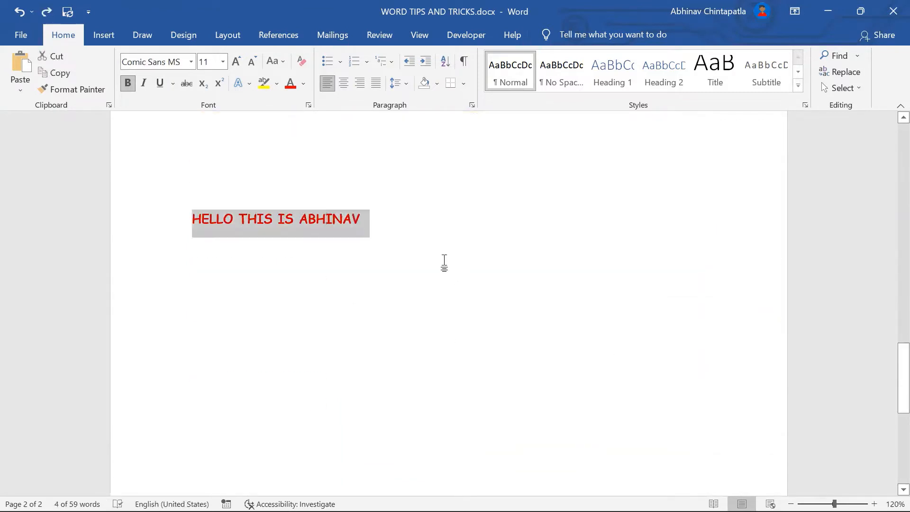
Step: Add below the greeting: “You don’t win or lose games because of the 11 you select. You win or lose with what those 11 do on the field”
left_click(375, 218)
left_click_drag(375, 218, 152, 220)
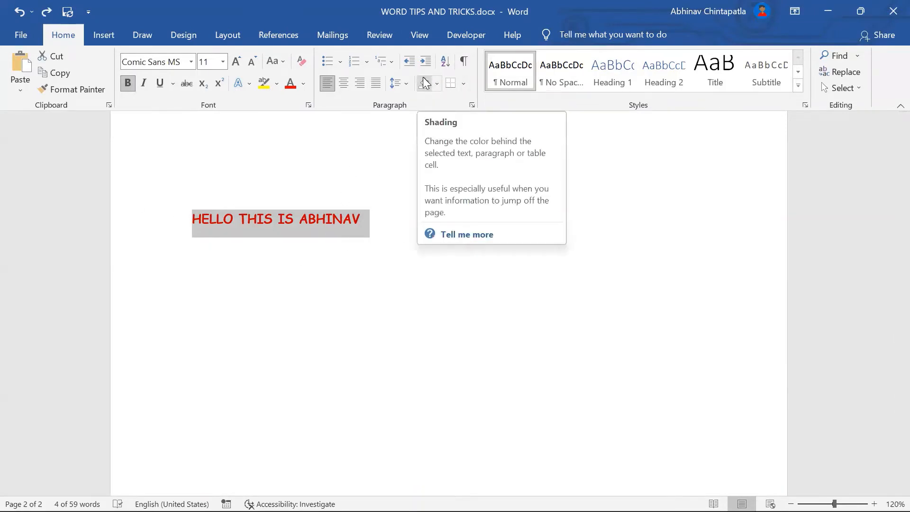
left_click(444, 54)
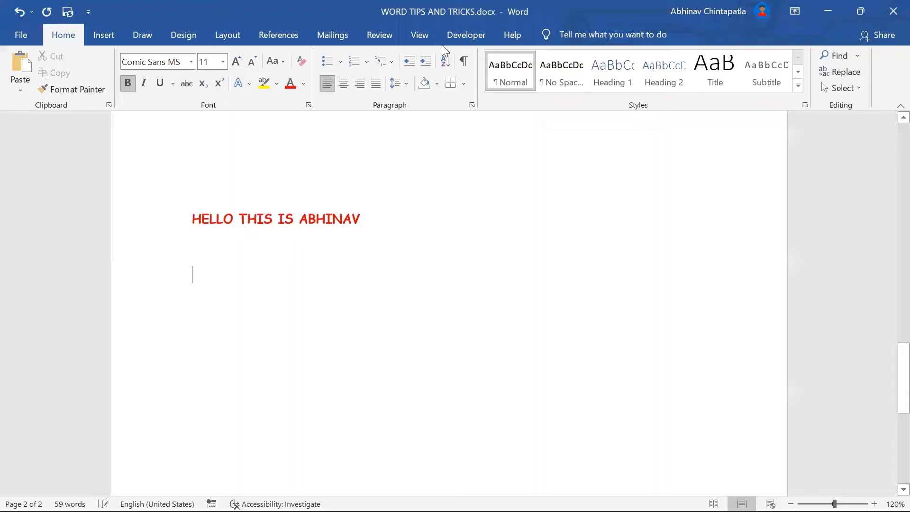
key("Return")
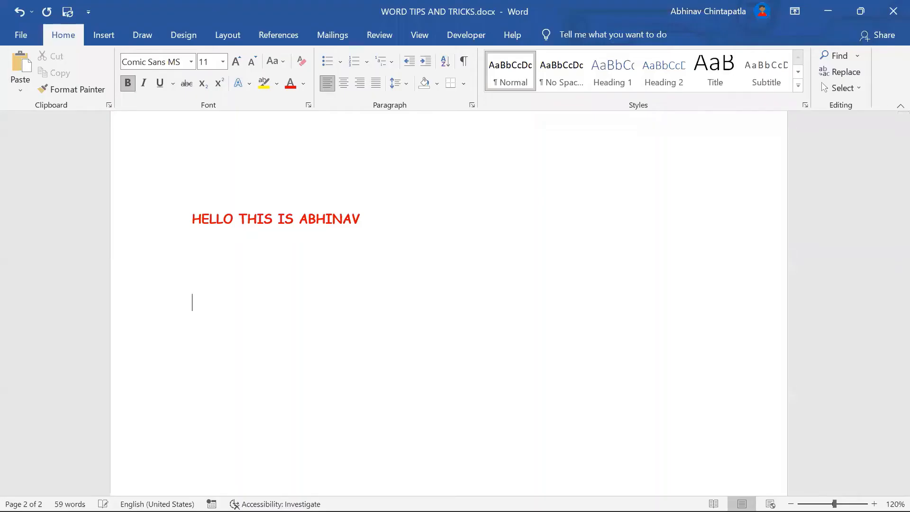
type("\"You don’t win or lose games because of the 11 you select. You win or lose with what those 11 do on the field\"")
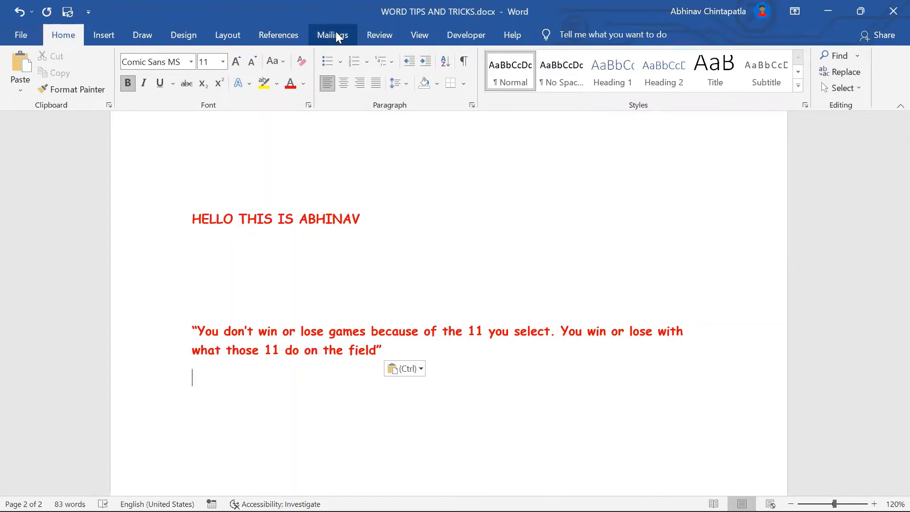
Step: Start a new citation source for the selected quote, choosing Document From Web site as the type of source
left_click_drag(398, 346, 193, 311)
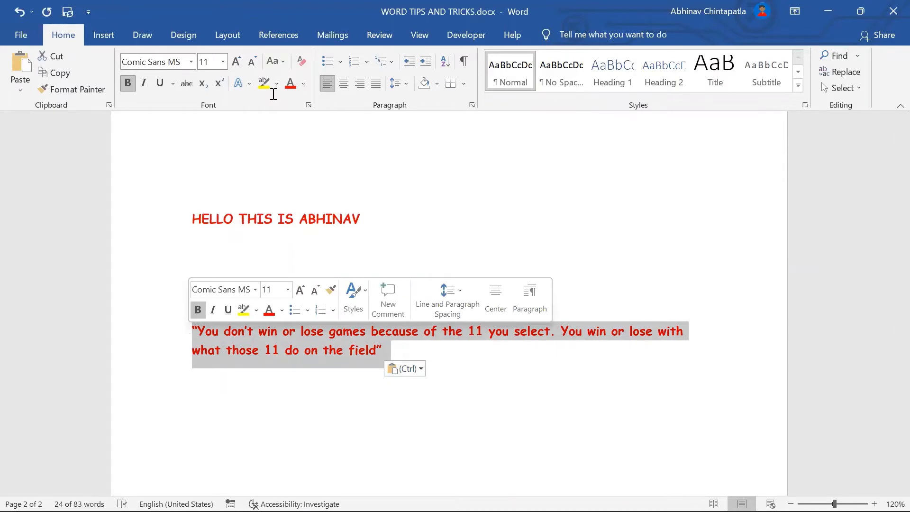
left_click(297, 40)
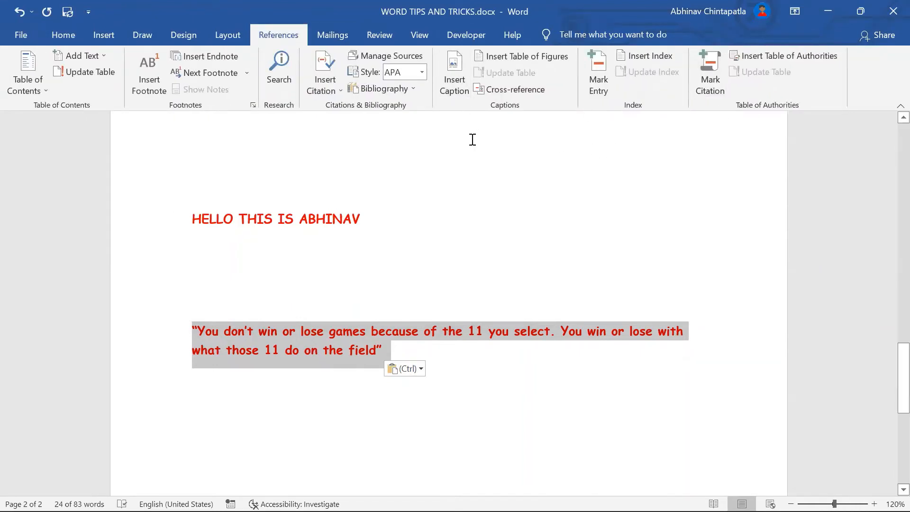
left_click(332, 89)
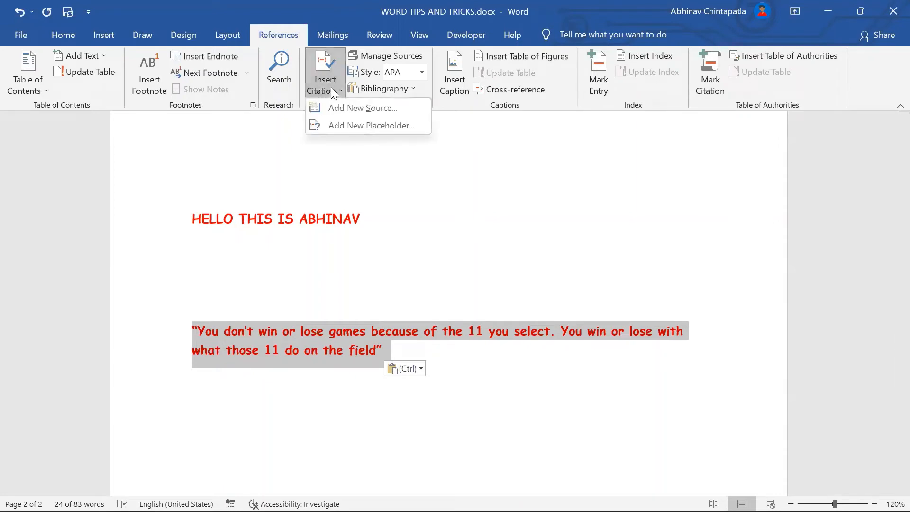
left_click(337, 106)
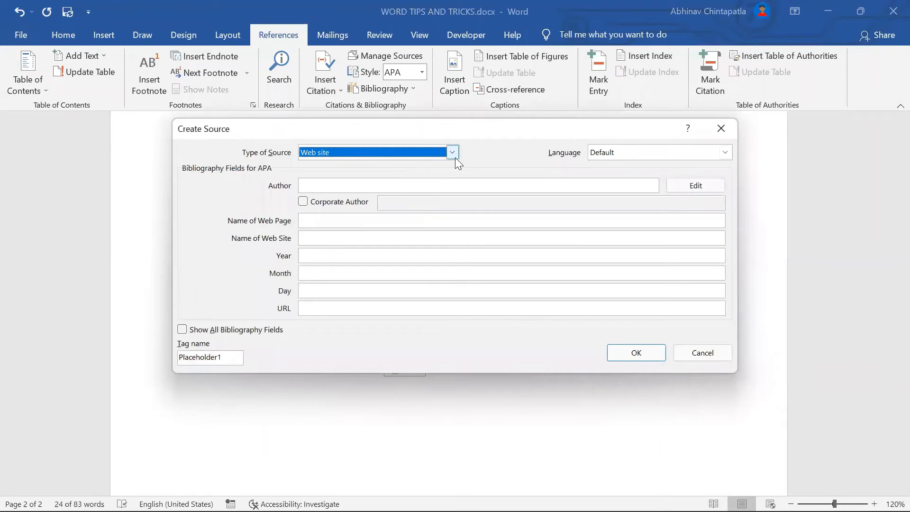
left_click(453, 153)
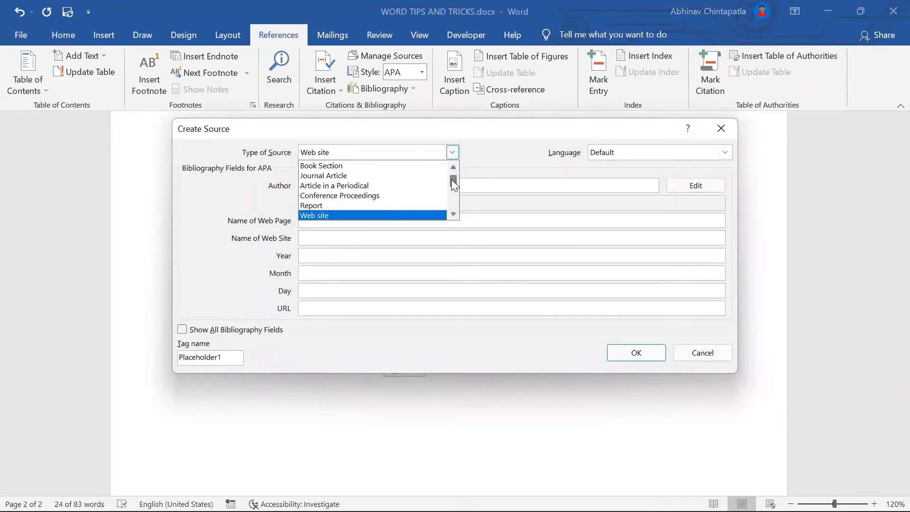
mouse_move(453, 179)
left_mouse_down()
mouse_move(452, 203)
mouse_move(453, 153)
mouse_move(449, 183)
left_mouse_up()
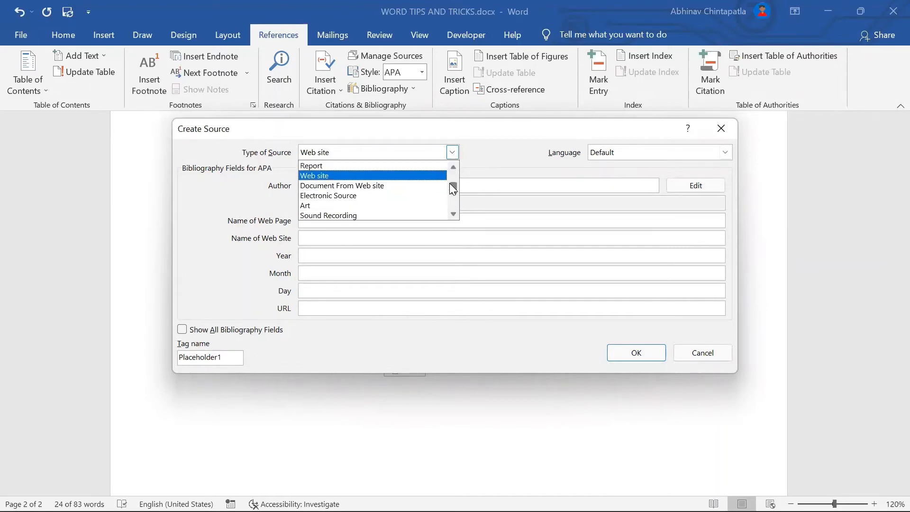
left_click(360, 186)
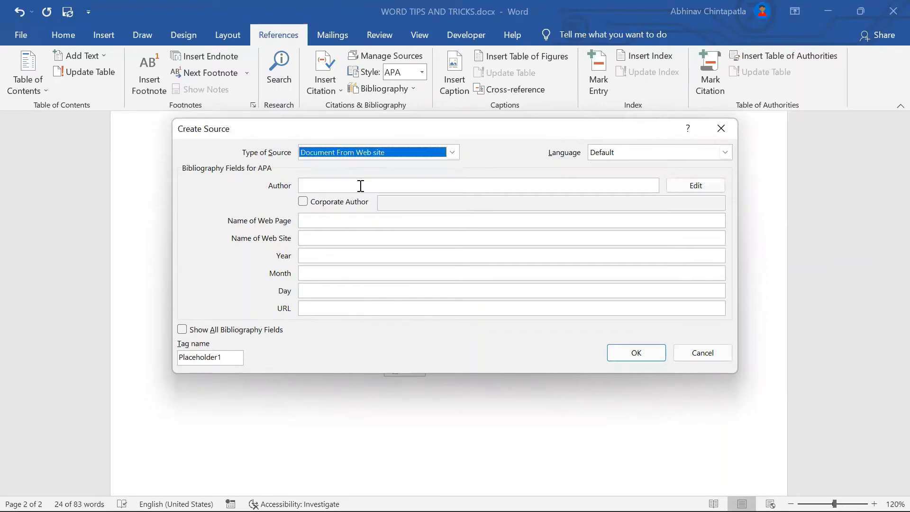
Step: Browse the source types and set the new source's type to Web site
left_click(433, 150)
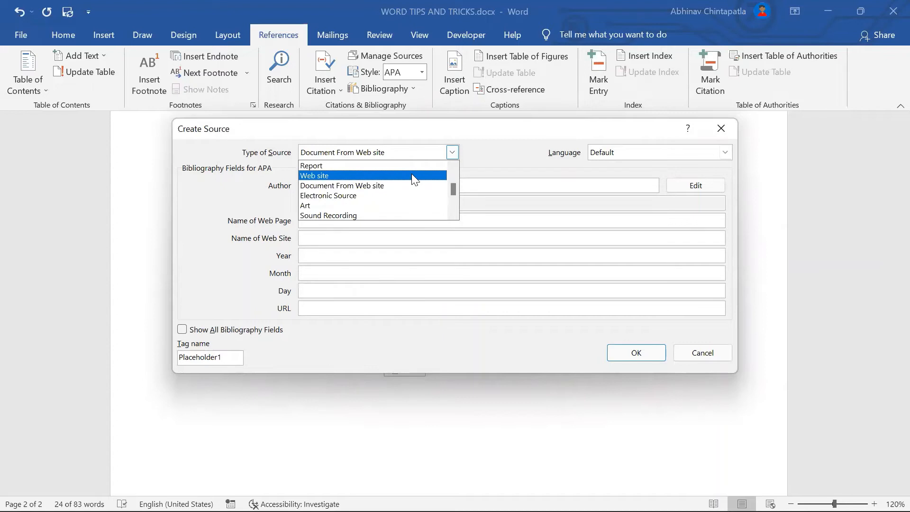
left_click_drag(453, 188, 459, 150)
left_click(417, 151)
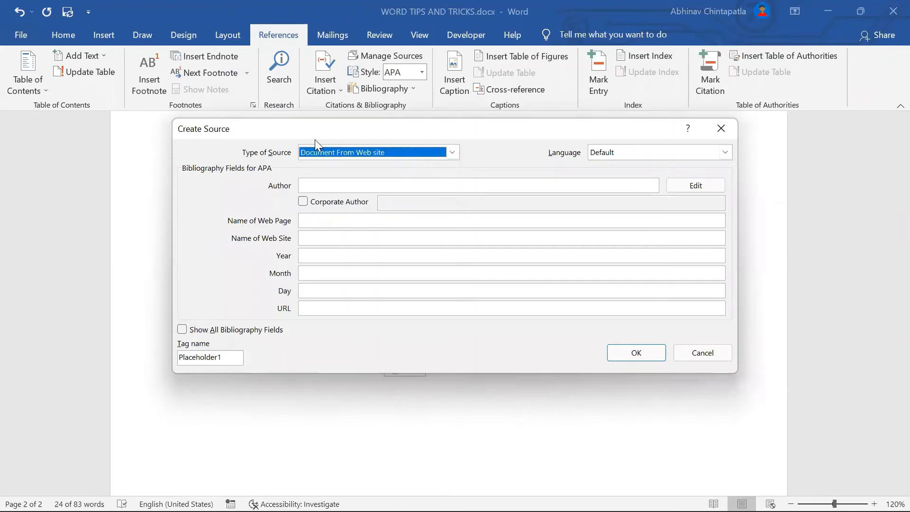
key("Up")
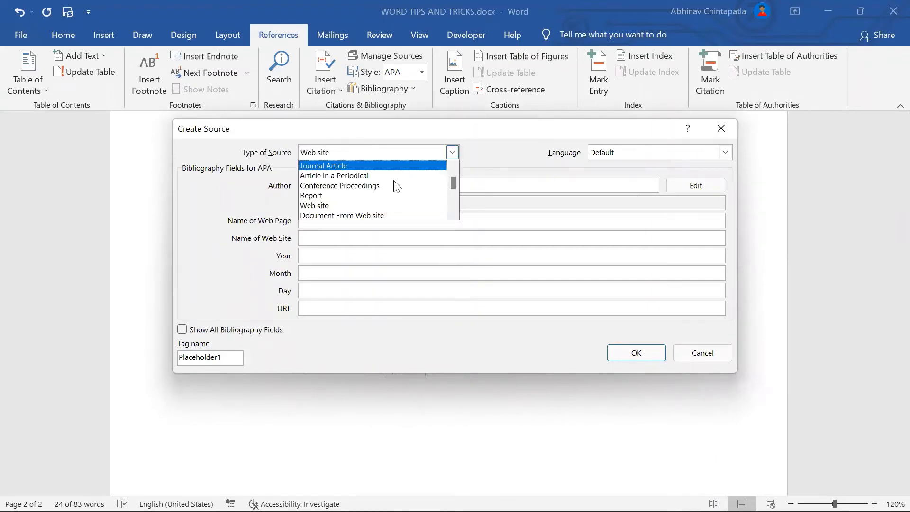
left_click(393, 206)
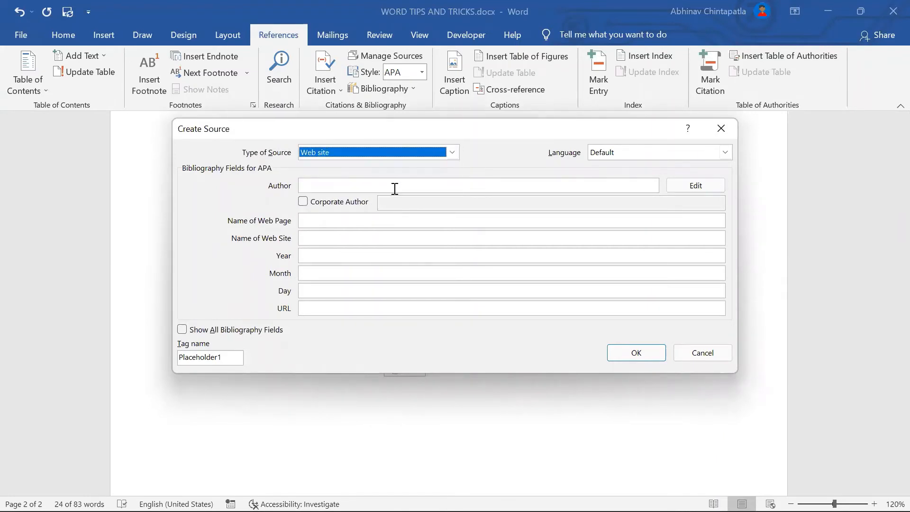
Step: Enter Rahul Dravid as the source's author and create the source, inserting its citation at the selected quote
left_click(395, 187)
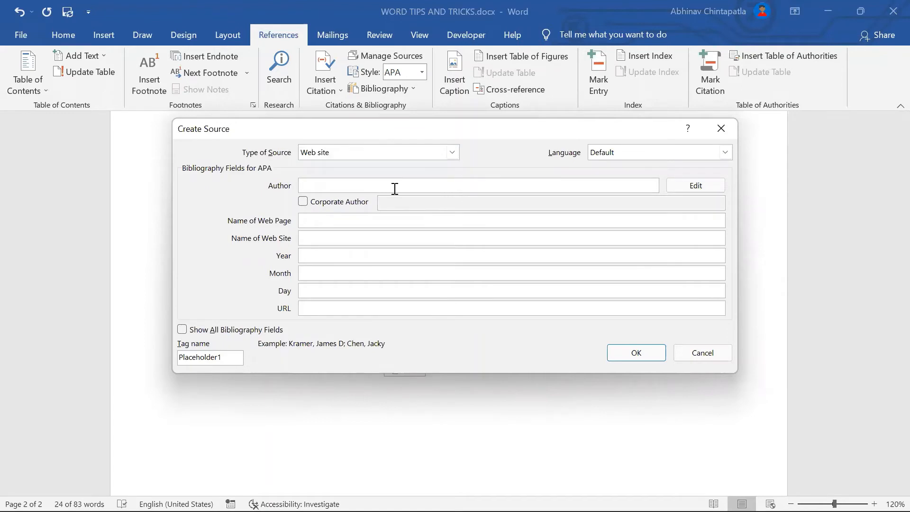
key("Caps_Lock")
type("R")
key("Caps_Lock")
type("ah")
key("BackSpace")
key("BackSpace")
key("BackSpace")
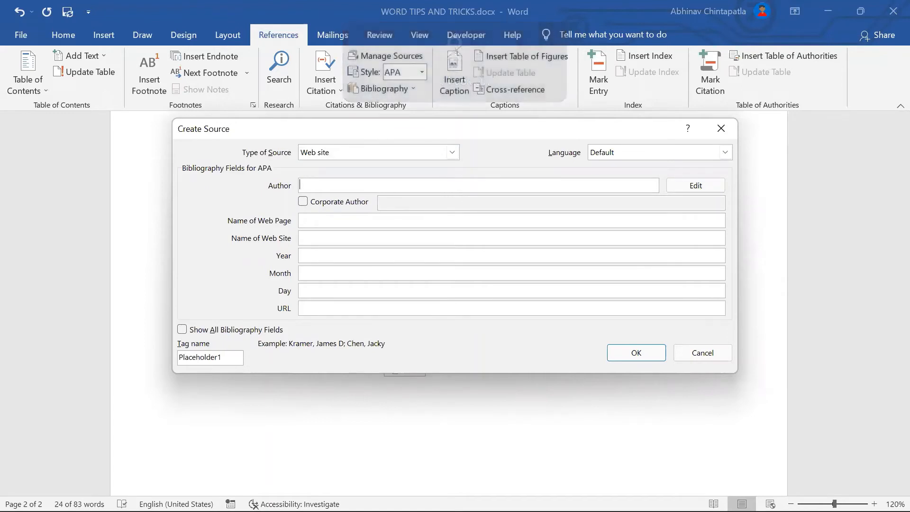
key("Caps_Lock")
type("R")
key("Caps_Lock")
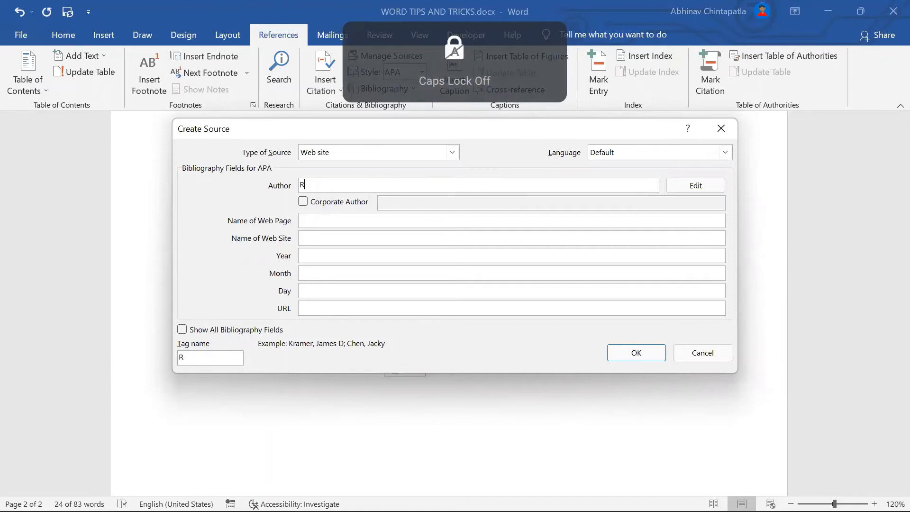
type("ahul")
key("Caps_Lock")
type("D")
key("Caps_Lock")
type("ravid")
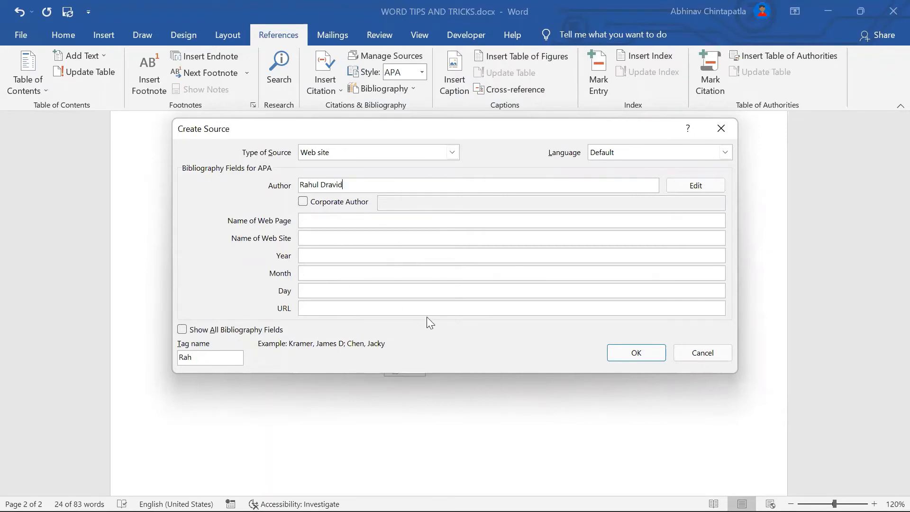
left_click(644, 355)
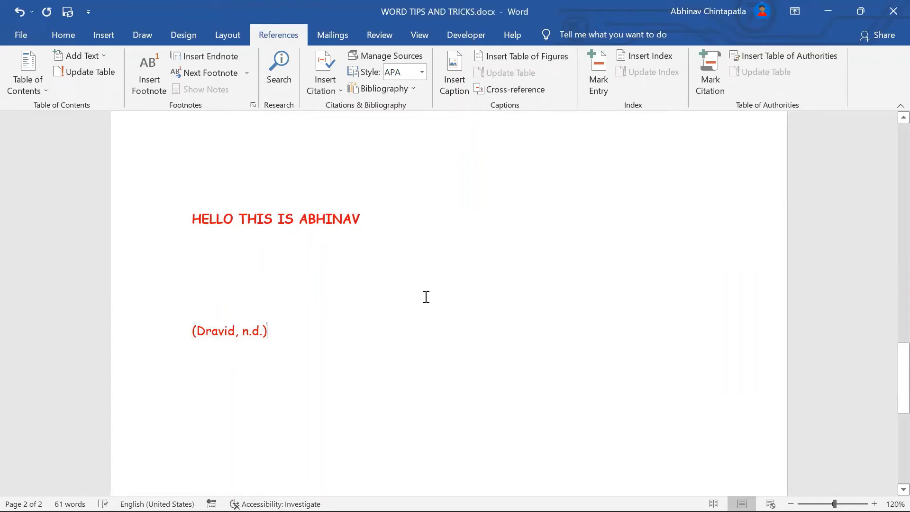
Step: Undo the citation that replaced the quote and insert the Dravid citation on the empty line above the quote
key("ctrl+z")
left_click(353, 331)
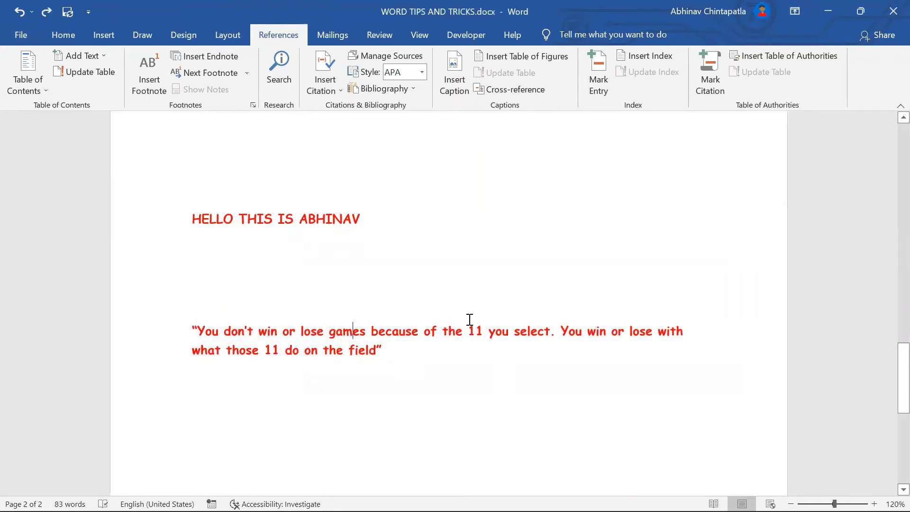
left_click(322, 85)
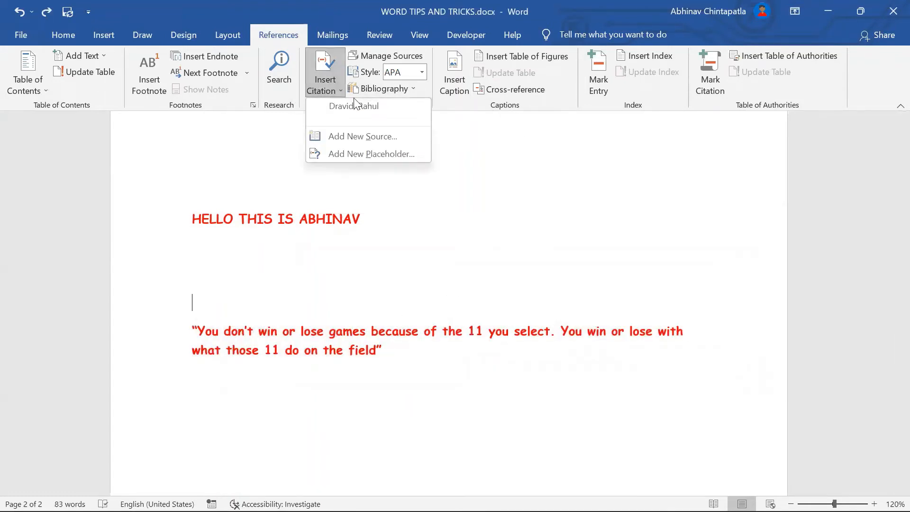
left_click(381, 118)
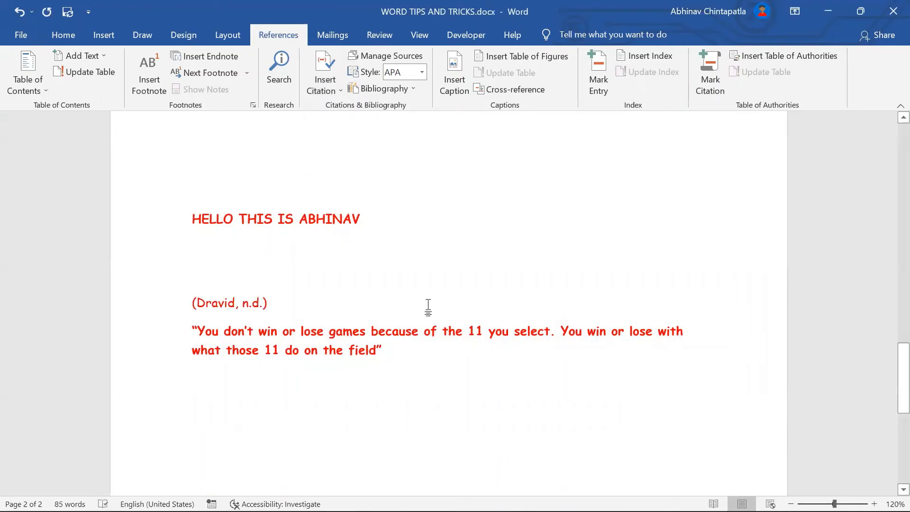
Step: Delete the citation line above the quote and insert the Dravid citation on a new line below the quote
left_click(177, 305)
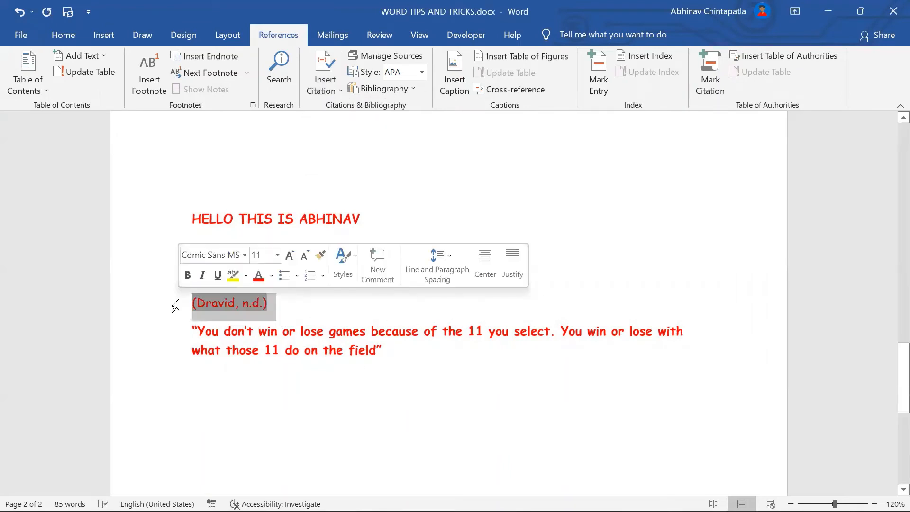
key("Delete")
left_click(413, 331)
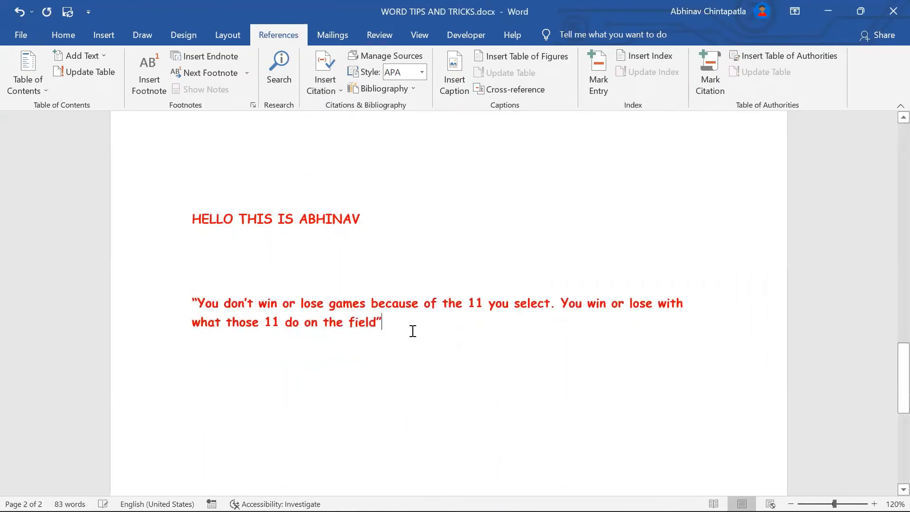
key("Return")
left_click(325, 78)
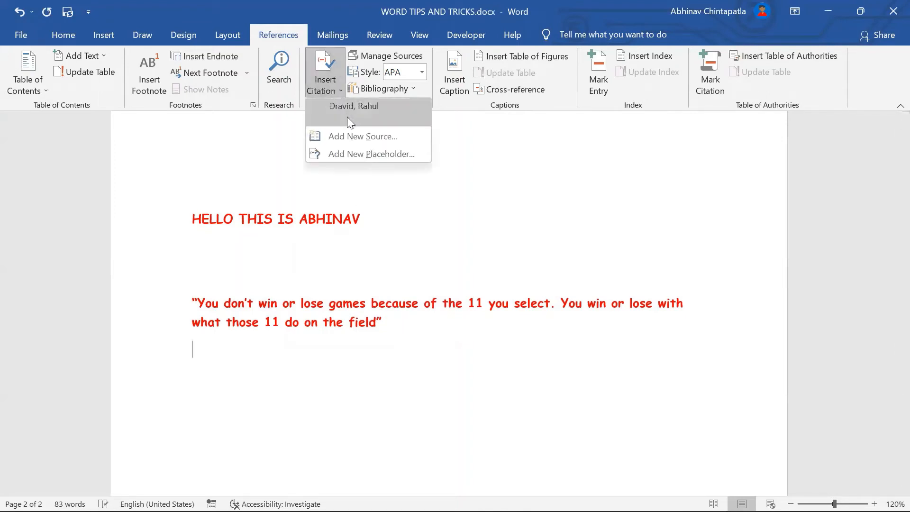
left_click(350, 110)
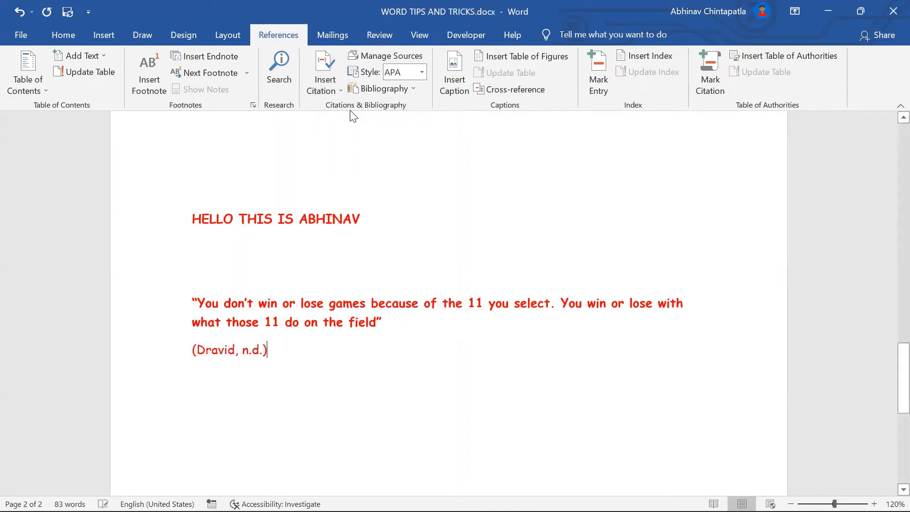
Step: Insert the built-in Bibliography below the Dravid citation and review the resulting entry
left_click(391, 276)
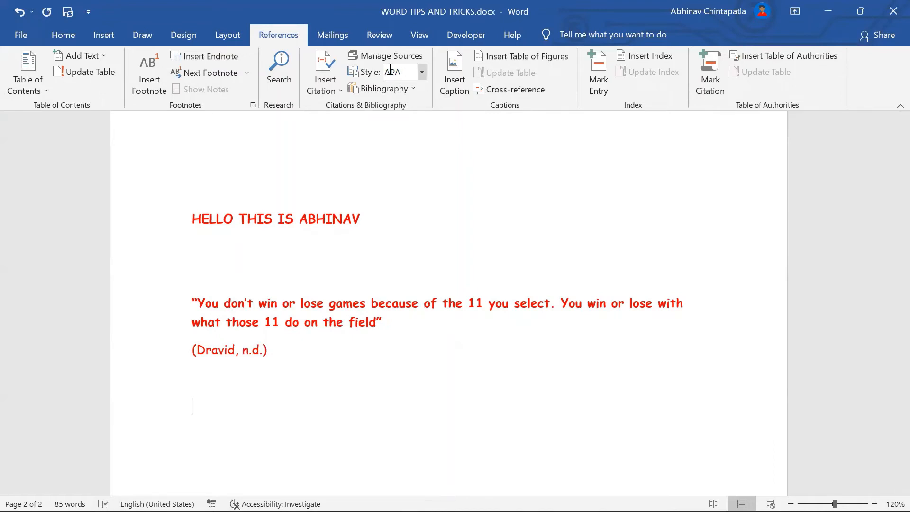
left_click(407, 89)
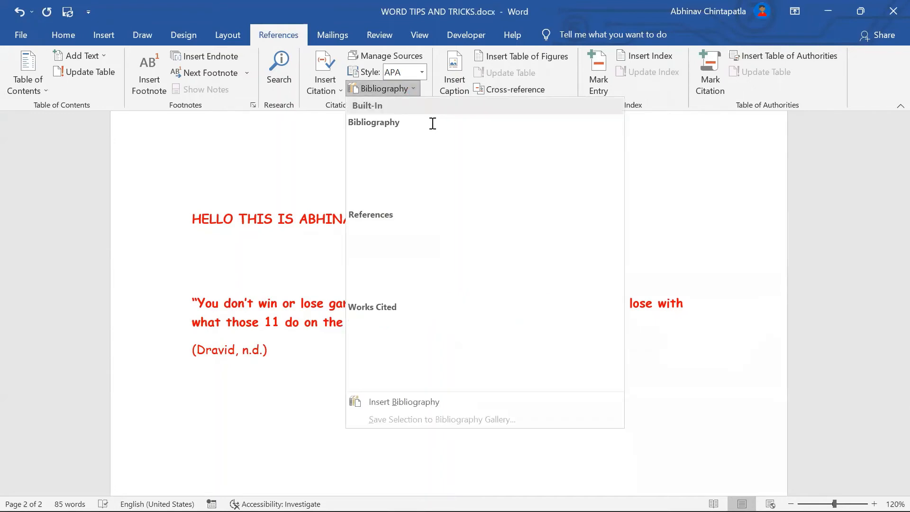
left_click(509, 173)
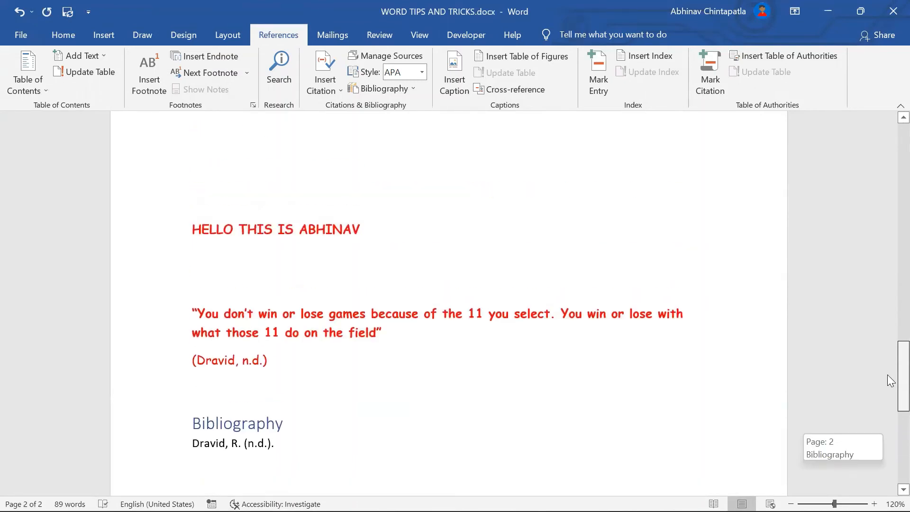
left_click(243, 449)
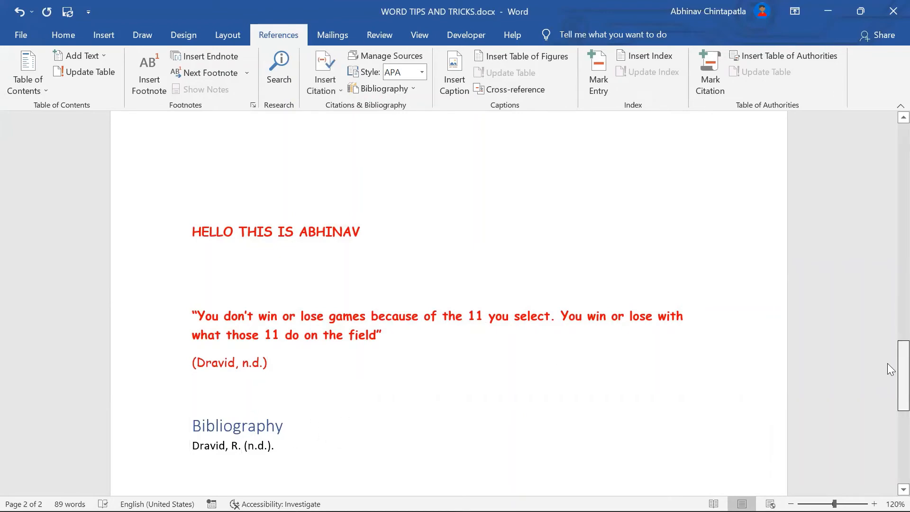
left_click_drag(892, 354, 872, 390)
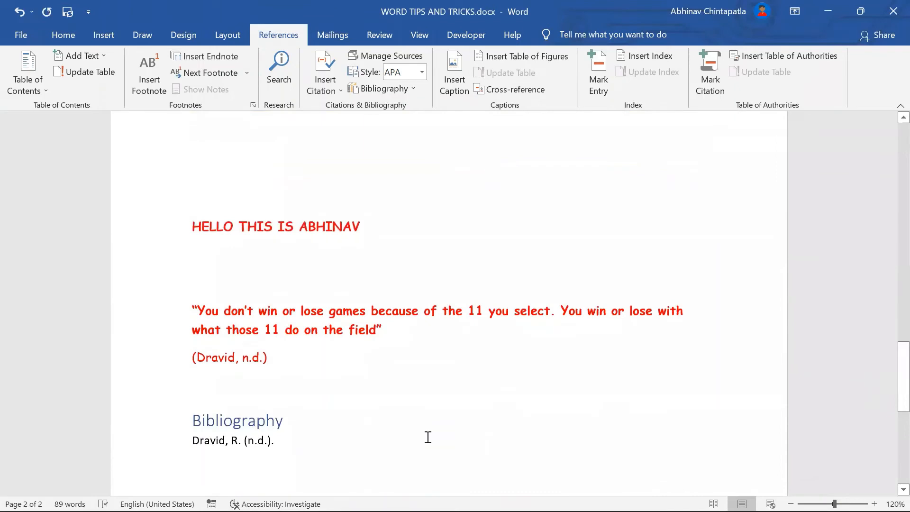
Step: Delete the quote, its citation and the bibliography below the red greeting line
left_click_drag(278, 447, 170, 290)
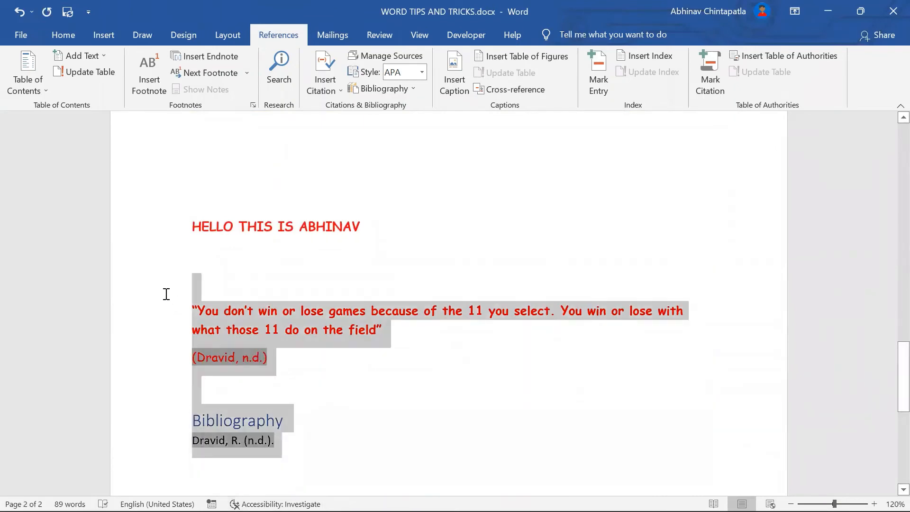
key("Delete")
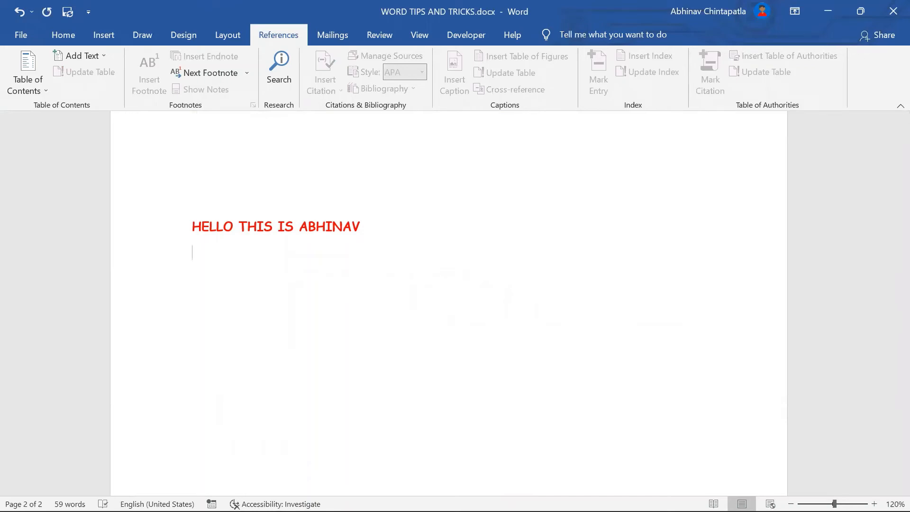
key("Caps_Lock")
type("TH")
key("Caps_Lock")
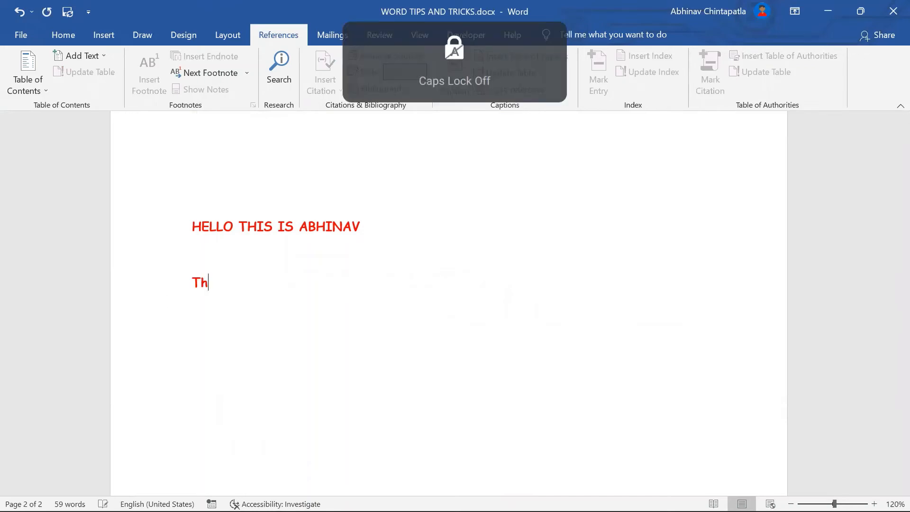
key("BackSpace")
key("BackSpace")
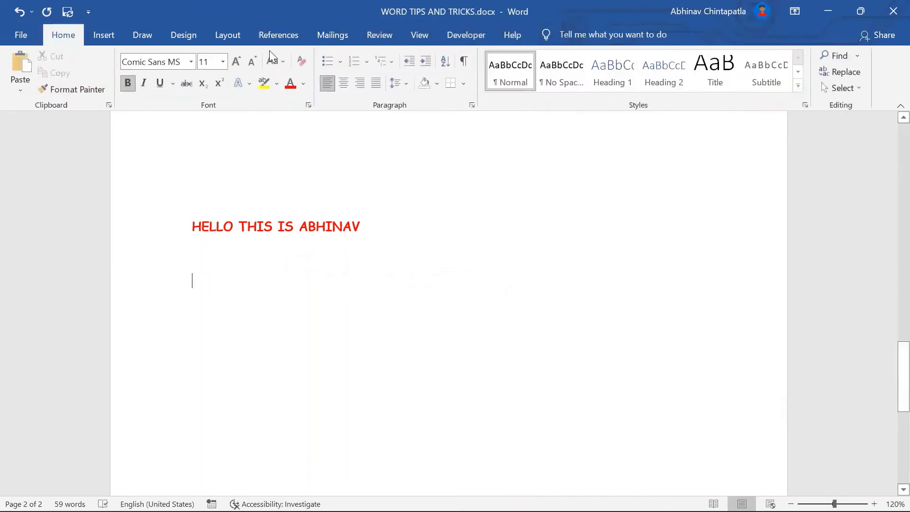
Step: Clear the formatting on the empty line below the red greeting and write "This is my youtube channel." there
left_click(302, 61)
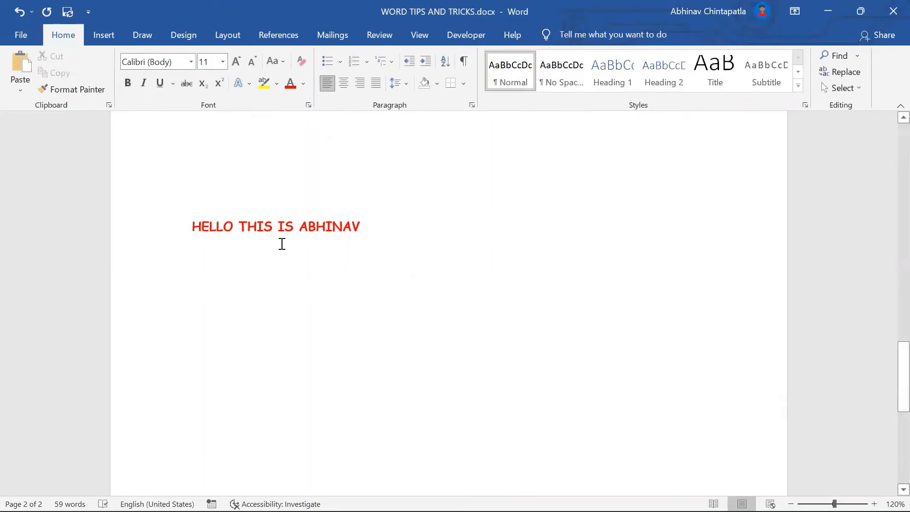
key("Caps_Lock")
type("T")
key("Caps_Lock")
type("his is ")
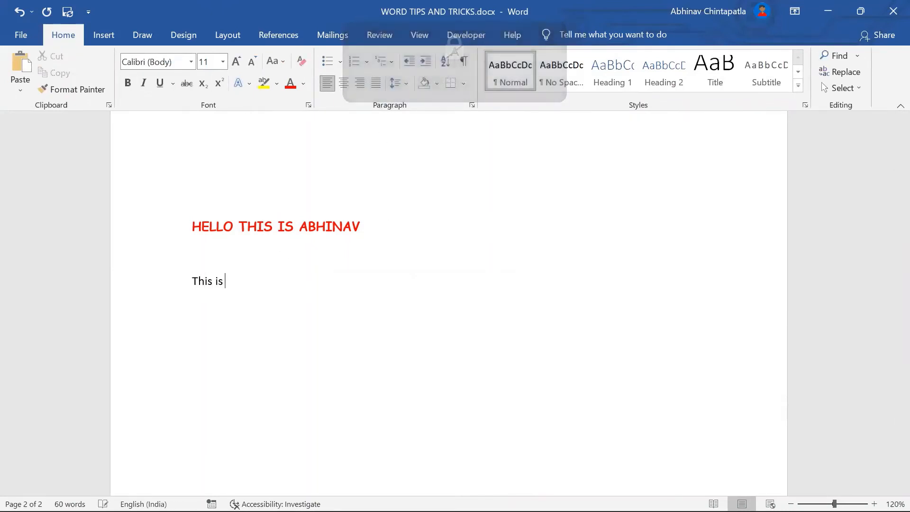
type("my youtube c")
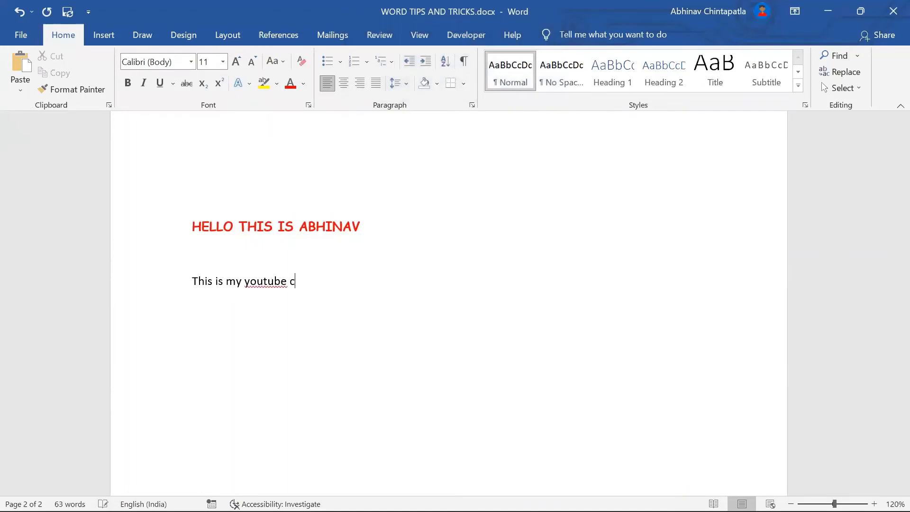
type("hannel.")
Step: Continue the line with the sentence "Pls like share subscribe."
key("Caps_Lock")
key("Caps_Lock")
type("P")
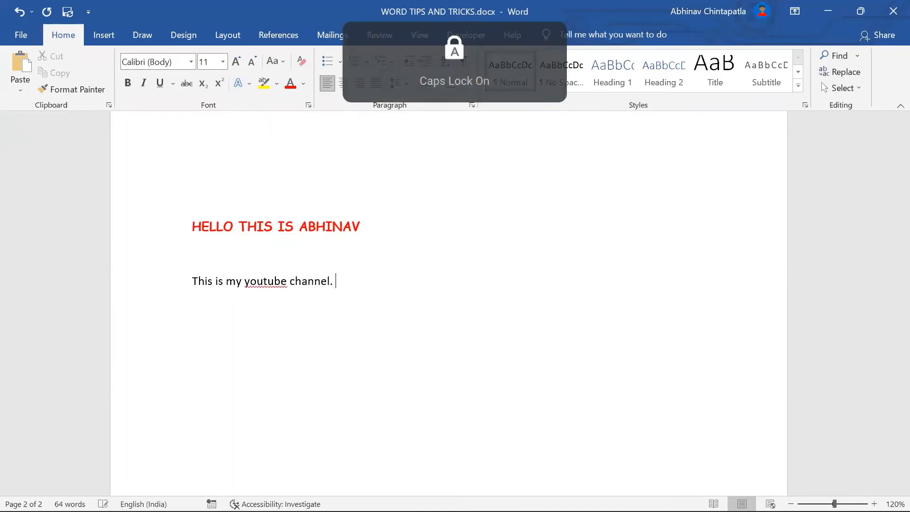
key("Caps_Lock")
type("ls like ")
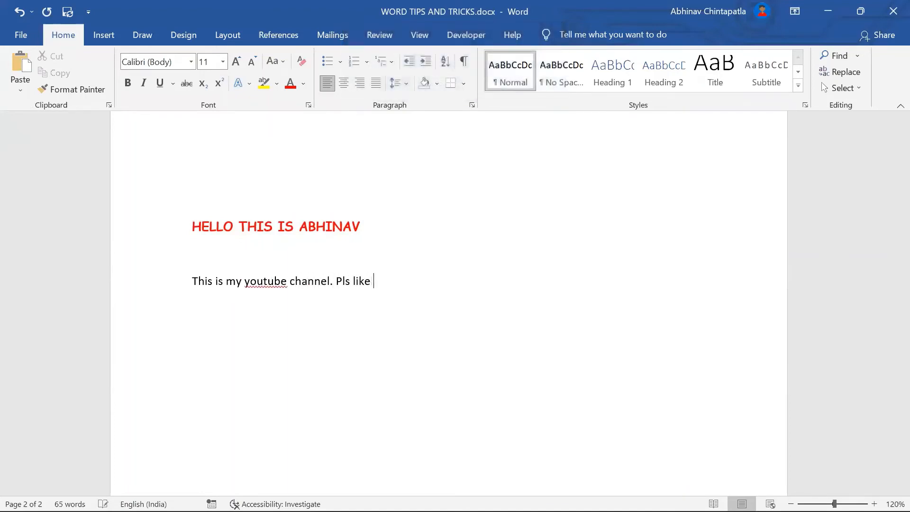
type("chare sus")
key("BackSpace")
key("BackSpace")
key("BackSpace")
key("BackSpace")
key("BackSpace")
key("BackSpace")
key("BackSpace")
key("BackSpace")
key("BackSpace")
key("BackSpace")
type("sh")
Step: Add the word "Cheers" at the end of the line
key("Caps_Lock")
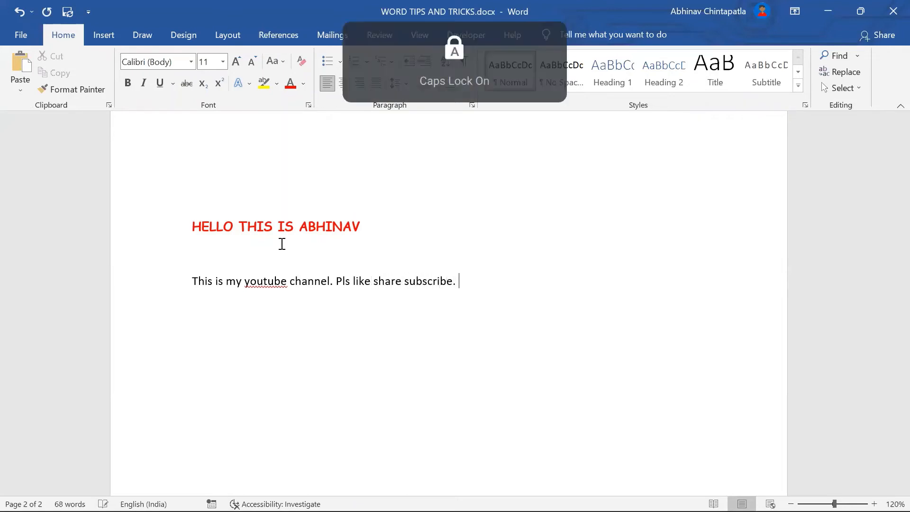
key("Caps_Lock")
type("Chhen")
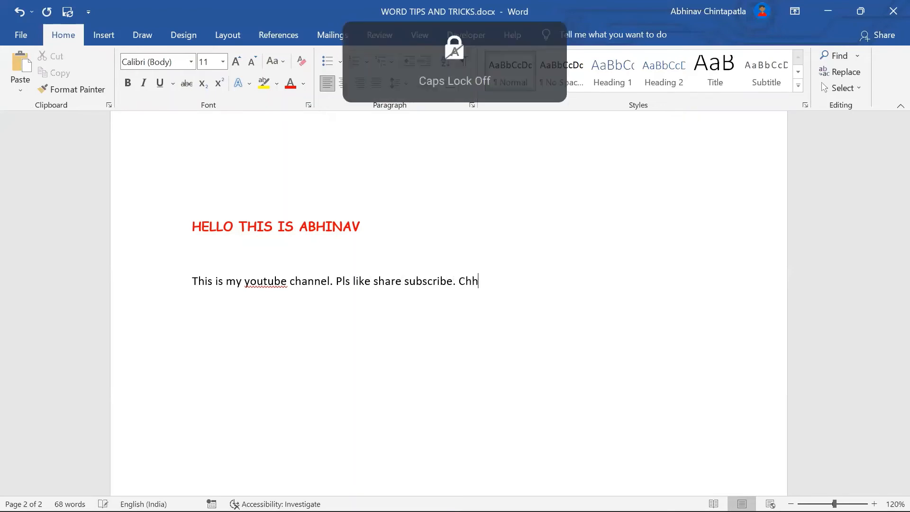
key("BackSpace")
key("BackSpace")
key("BackSpace")
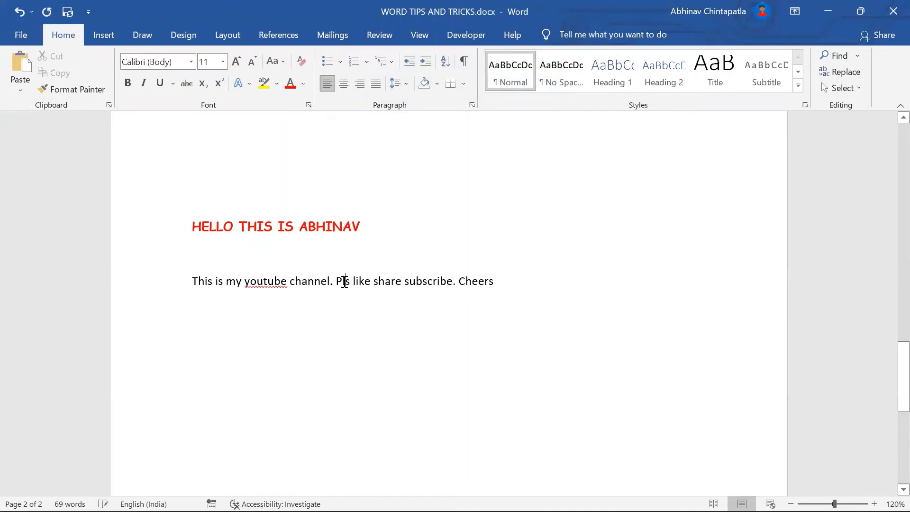
Step: Split the line before "Pls" so that "Pls like share subscribe. Cheers" starts a new paragraph
left_click(343, 282)
key("Return")
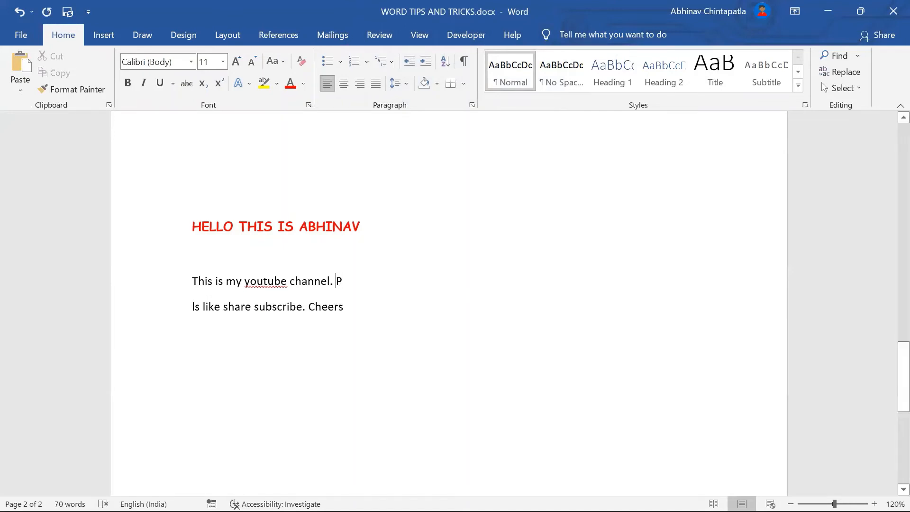
key("Return")
key("BackSpace")
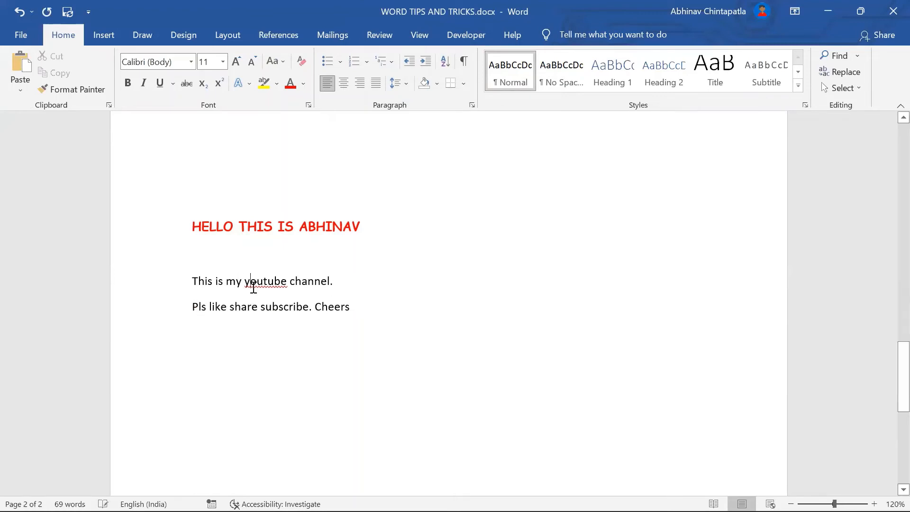
Step: Capitalise "Youtube" in the first sentence and put "Cheers" in its own paragraph
key("BackSpace")
key("Caps_Lock")
type("Y")
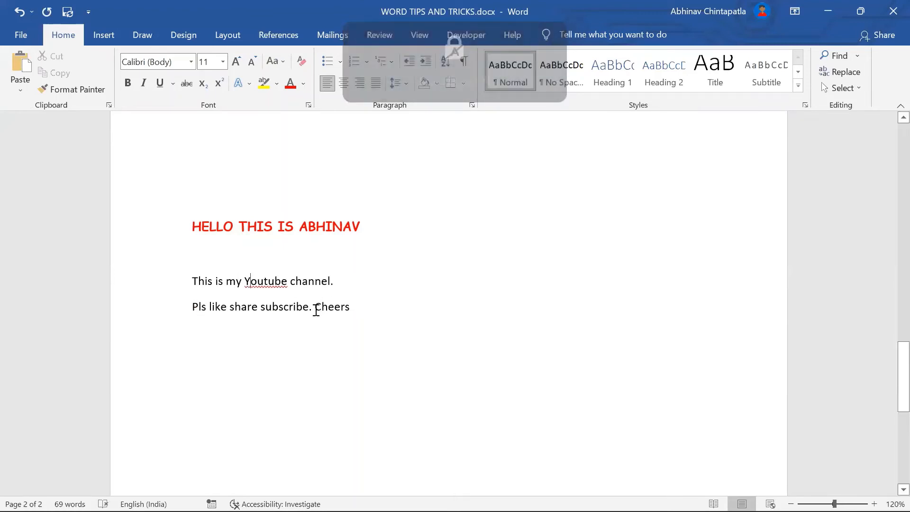
left_click(315, 307)
key("Return")
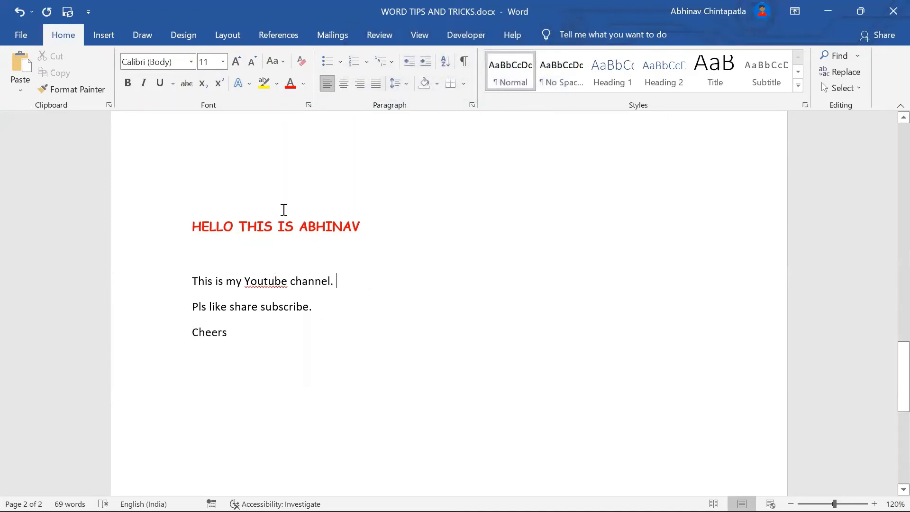
Step: Copy the red greeting line's formatting onto the "This is my Youtube channel." line with Format Painter
left_click(310, 226)
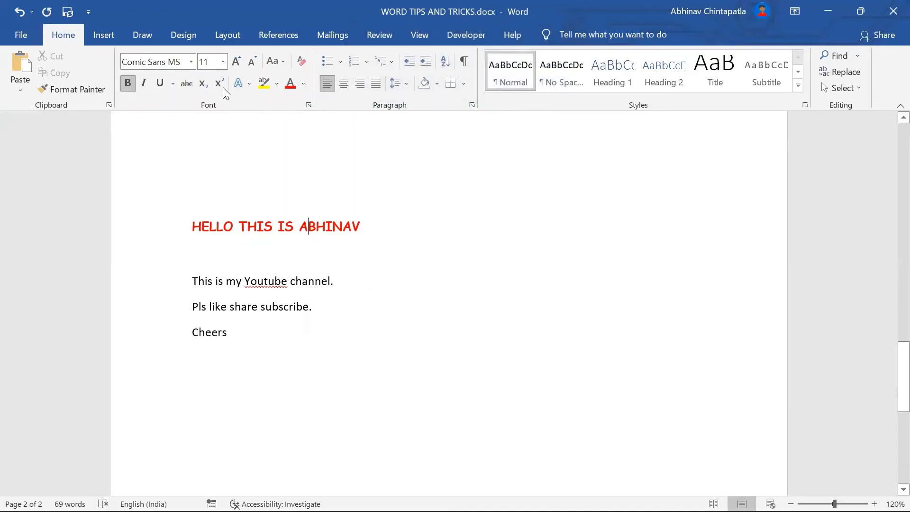
left_click(85, 94)
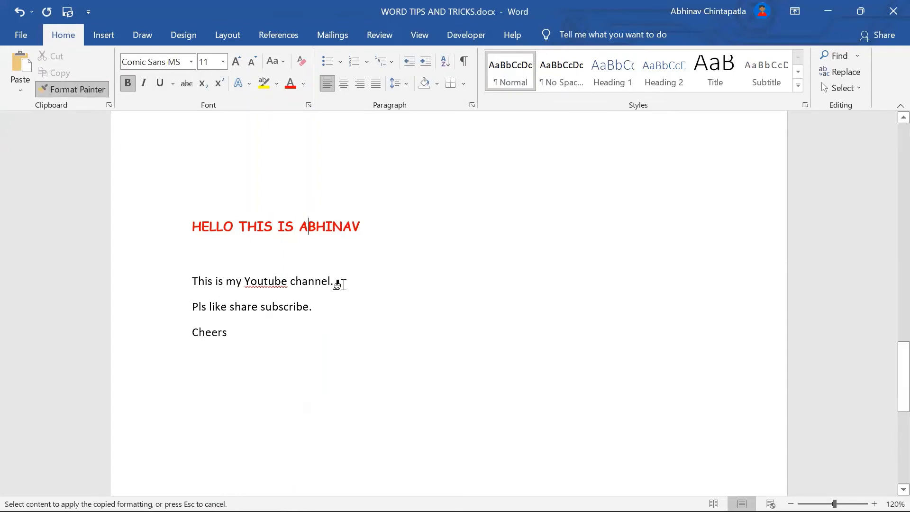
mouse_move(337, 281)
left_mouse_down()
mouse_move(227, 275)
mouse_move(186, 283)
left_mouse_up()
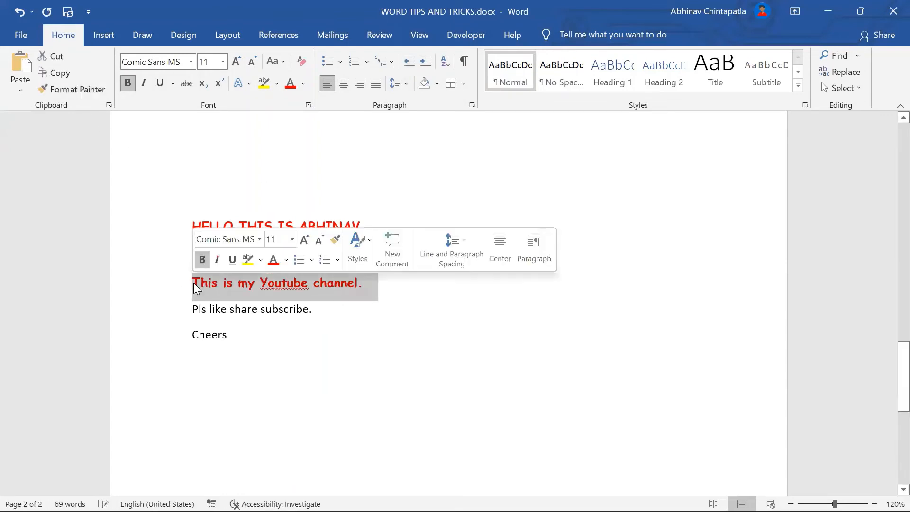
Step: Try to apply the copied formatting to the "Pls like share subscribe." line without restarting Format Painter
left_click_drag(317, 308, 168, 314)
left_click(331, 354)
left_click_drag(326, 312, 181, 288)
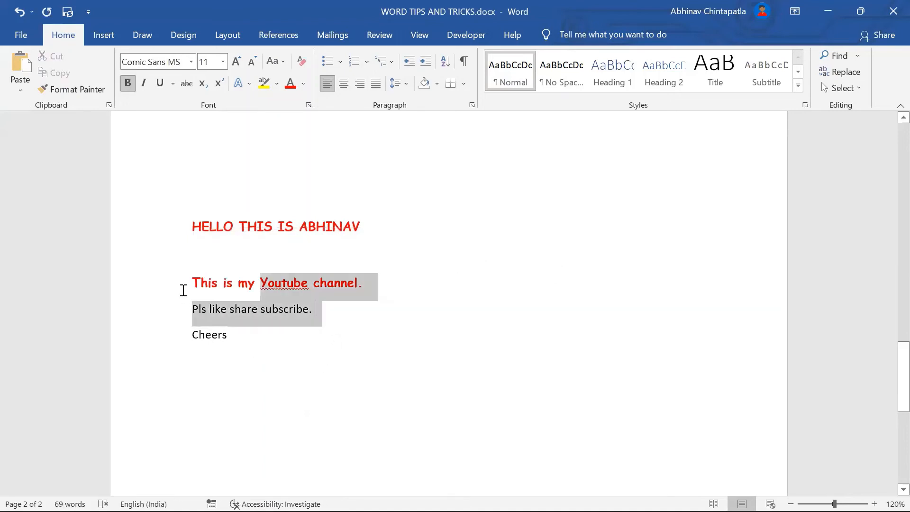
left_click(338, 338)
Step: Copy the formatting of the "This is my Youtube channel." line onto the word "subscribe" with Format Painter
left_click(312, 280)
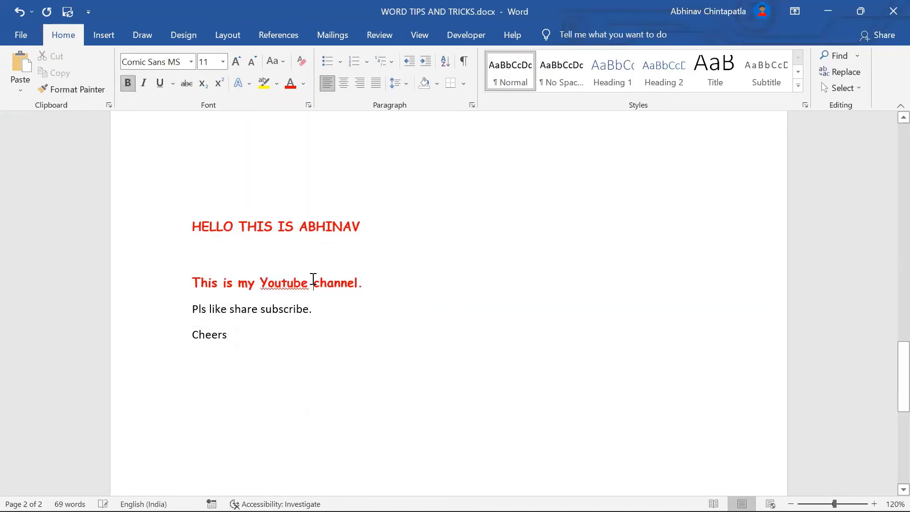
left_click(97, 90)
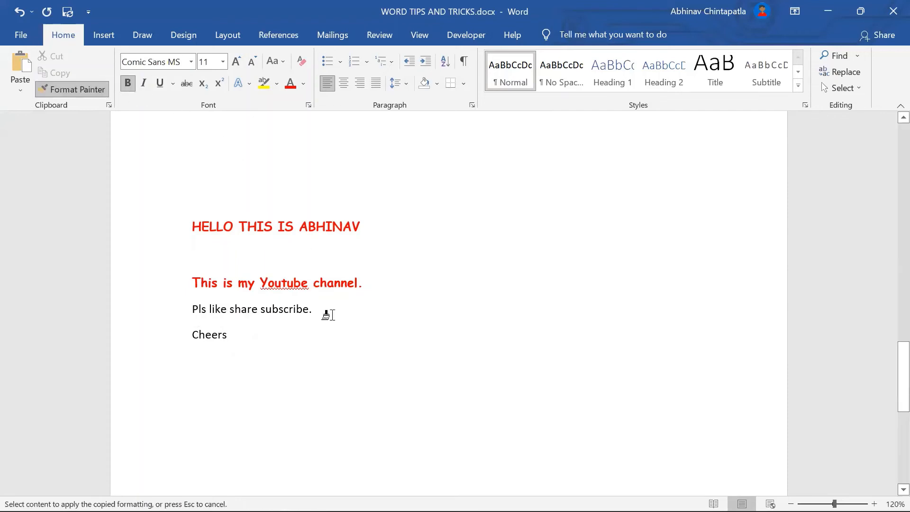
left_click(298, 310)
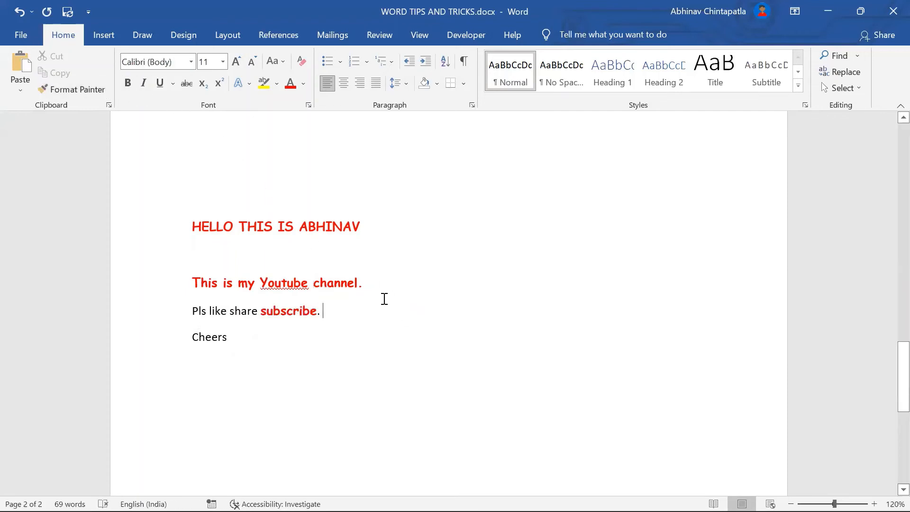
Step: Undo the formatting copied onto the word "subscribe" and onto the "This is my Youtube channel." line
key("ctrl+z")
key("ctrl+z")
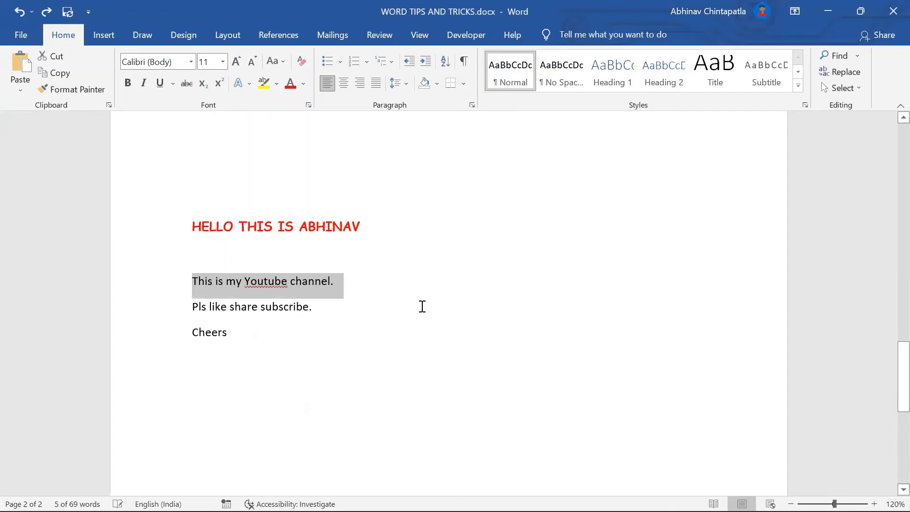
left_click(416, 304)
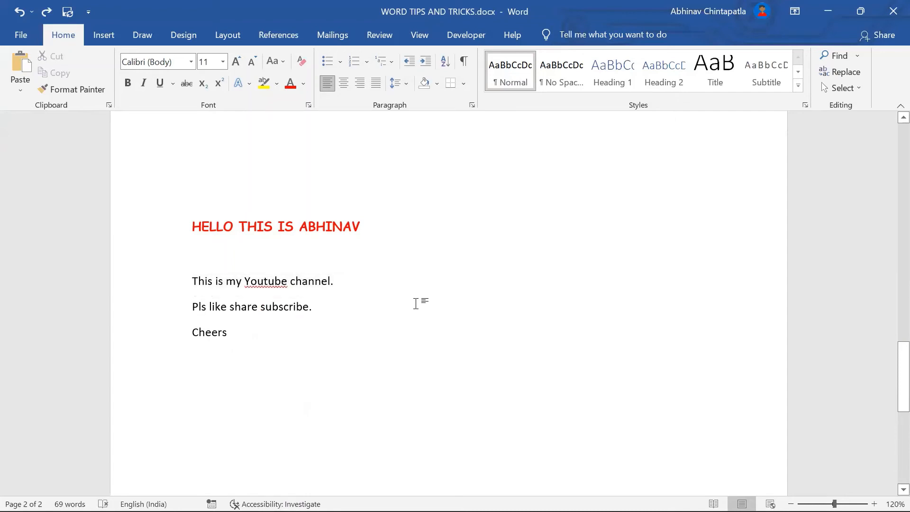
left_click_drag(367, 219, 203, 198)
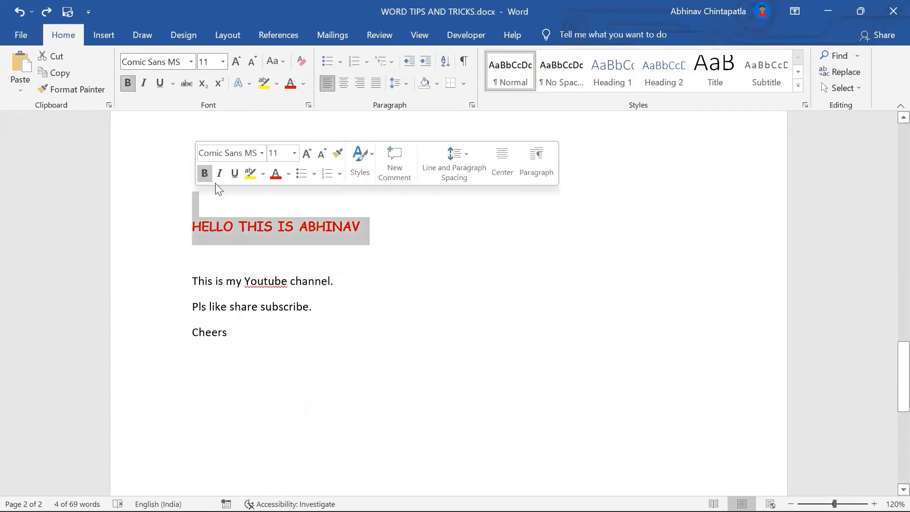
left_click(279, 228)
left_click_drag(404, 228, 197, 196)
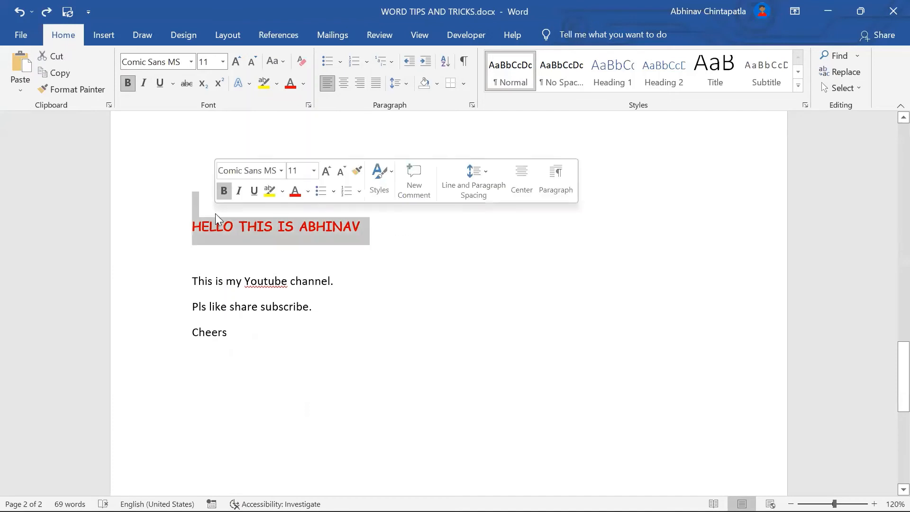
left_click(83, 93)
left_click(120, 178)
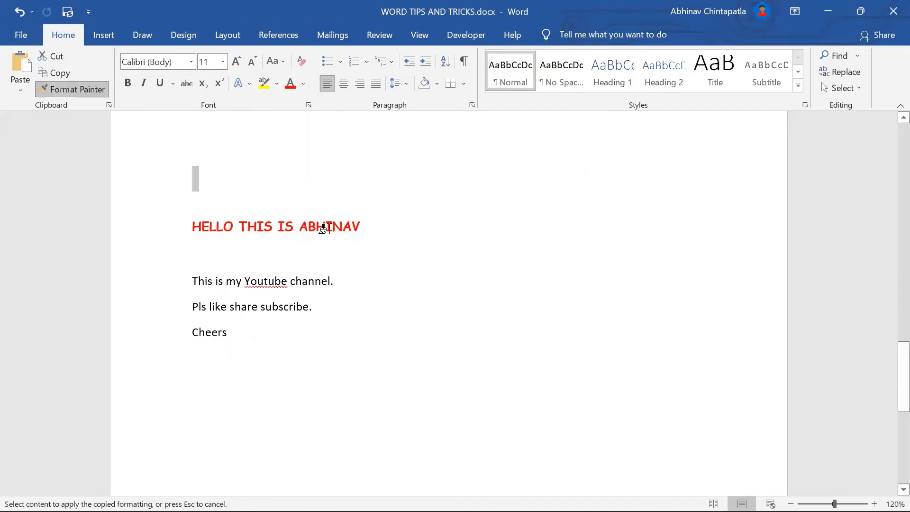
left_click_drag(369, 223, 327, 219)
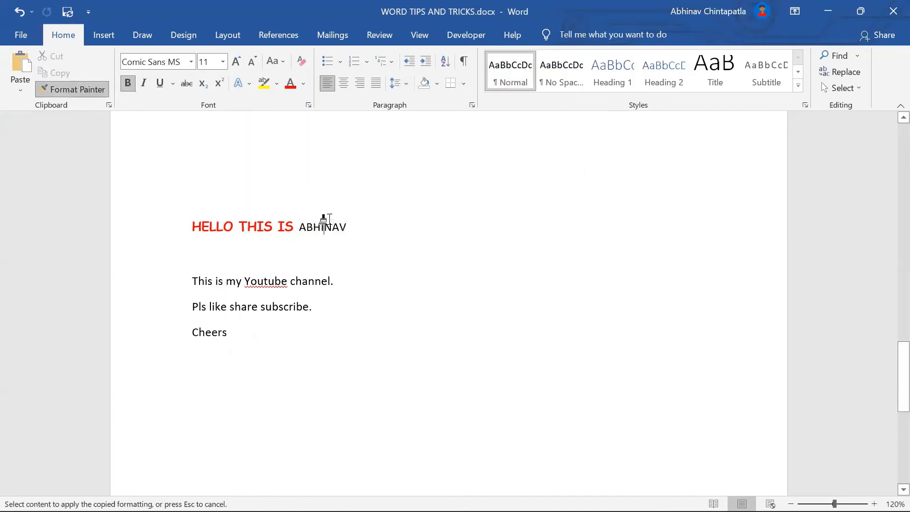
key("ctrl+z")
key("ctrl+z")
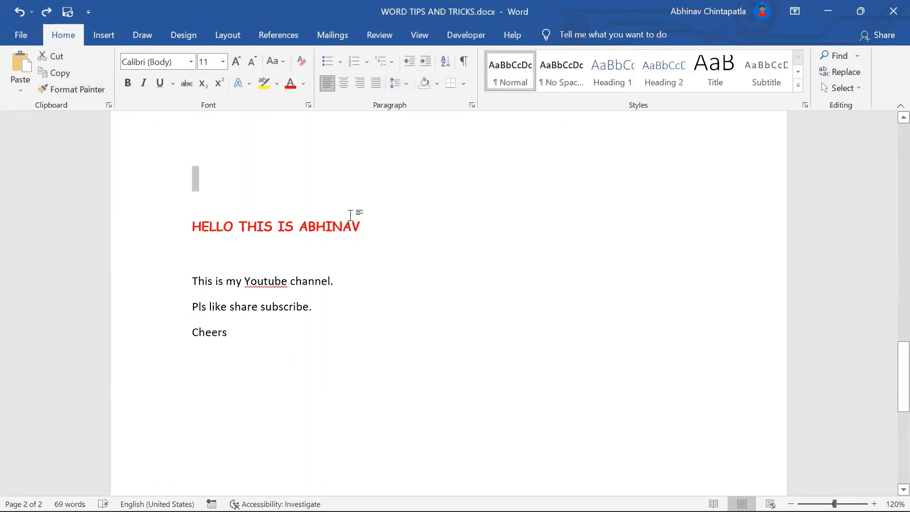
Step: Keep Format Painter active to copy the red greeting's formatting onto the lines "This is my Youtube channel." and "Pls like share subscribe."
left_click_drag(320, 217, 193, 220)
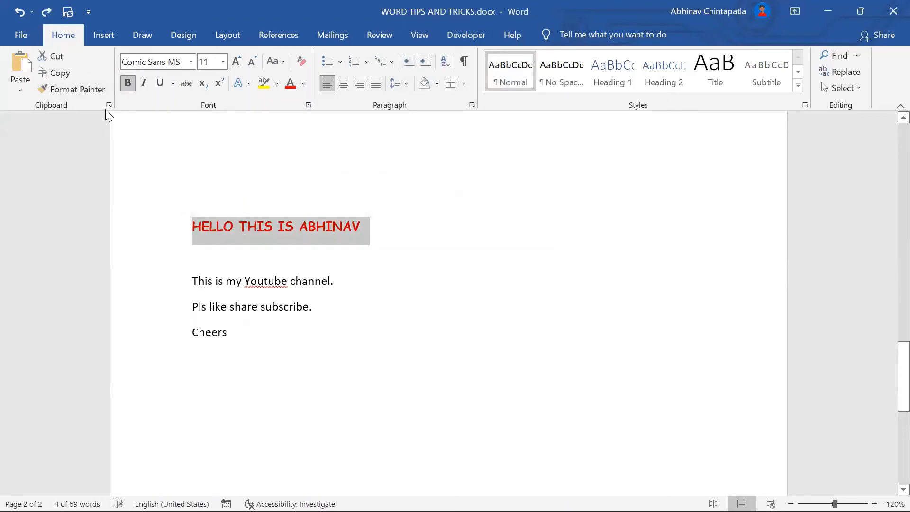
left_click(91, 97)
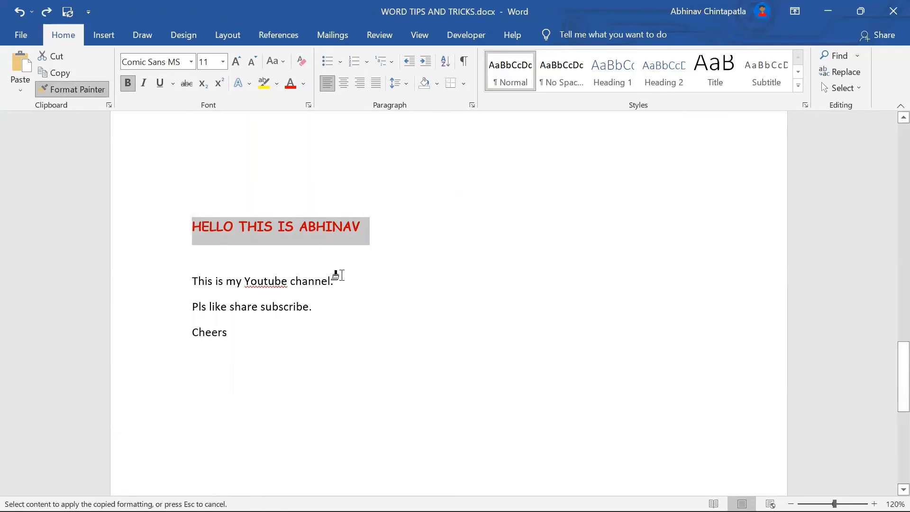
left_click_drag(339, 277, 182, 280)
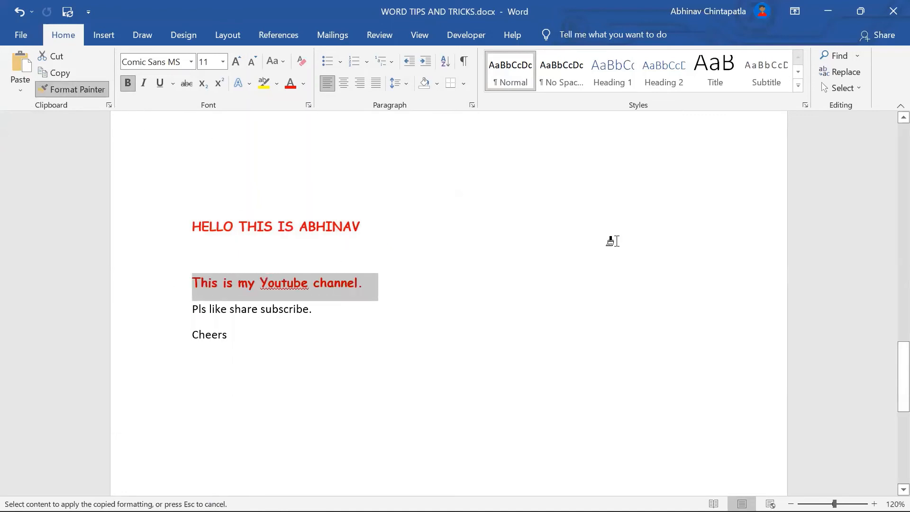
left_click_drag(325, 309, 175, 308)
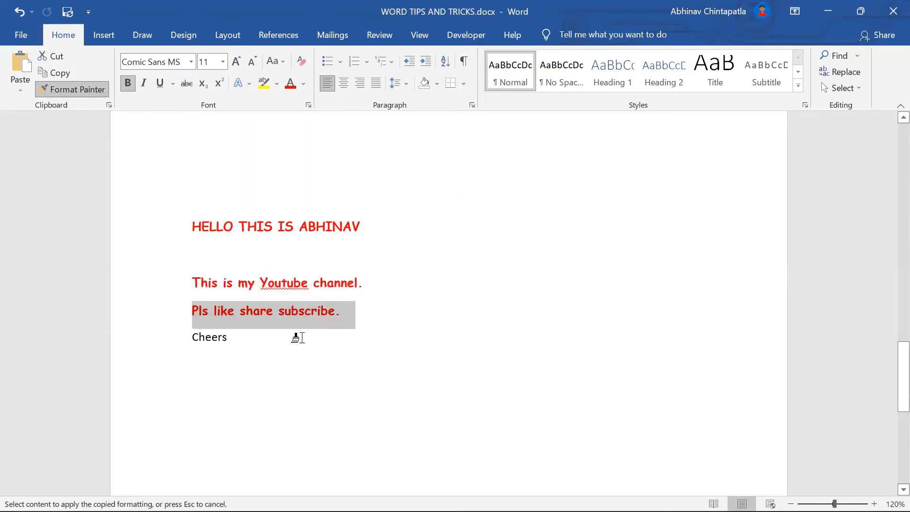
Step: Stop copying formatting and undo the formatting applied to the "Pls like share subscribe." line
left_click_drag(235, 337, 186, 340)
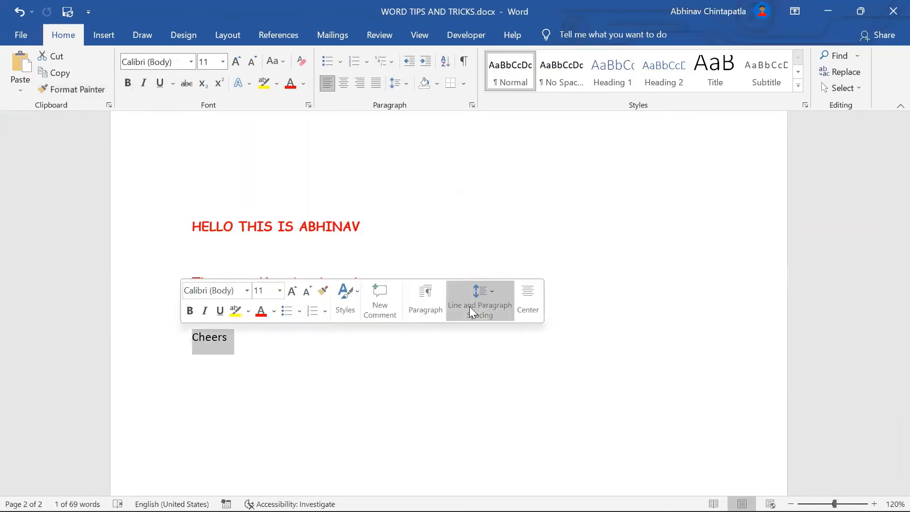
left_click(470, 362)
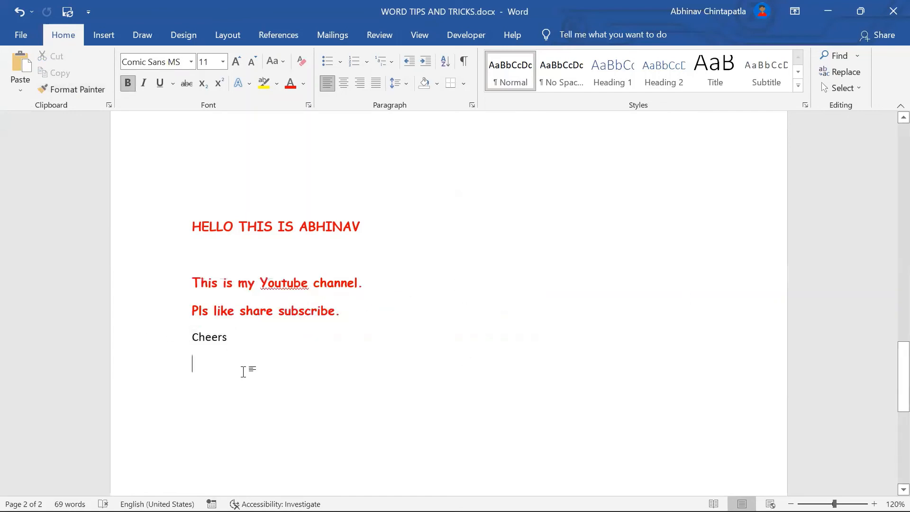
key("ctrl+z")
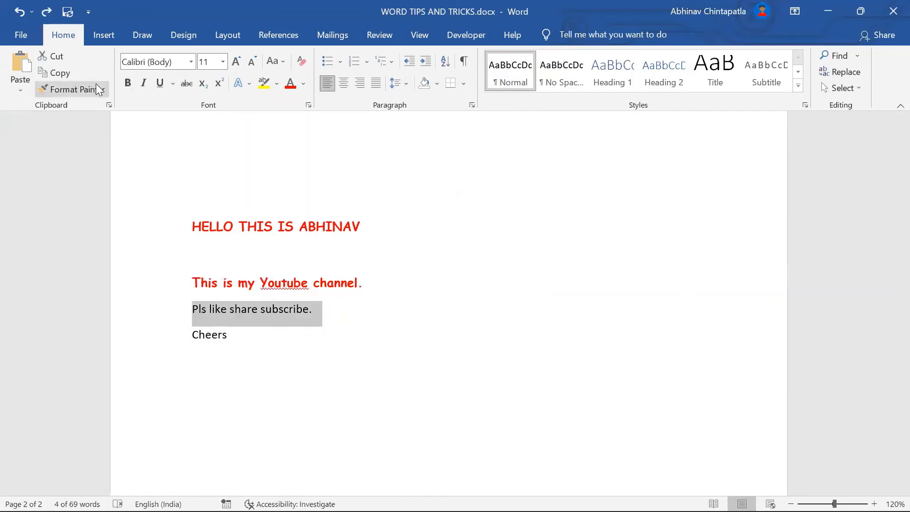
Step: Copy the "This is my Youtube channel." line's formatting onto "Pls like share subscribe." and "Cheers" with Format Painter kept active, and switch it off
left_click(348, 299)
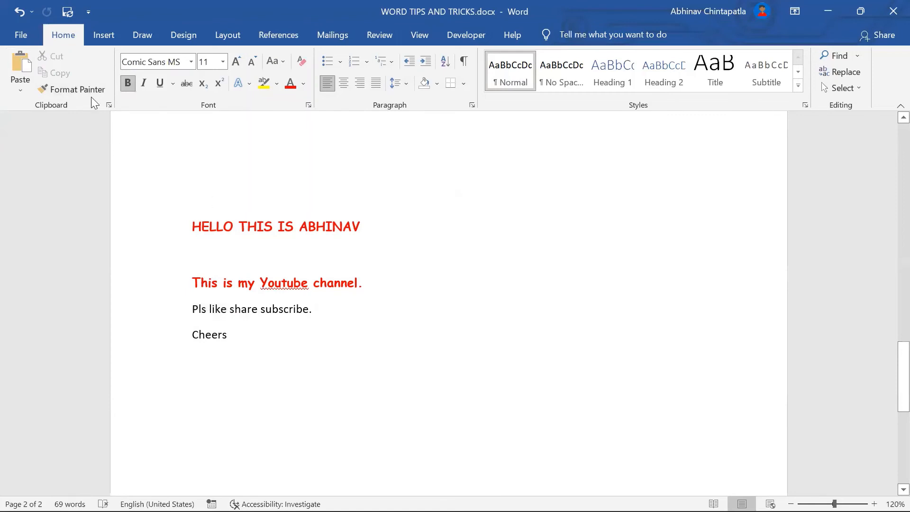
left_click(80, 89)
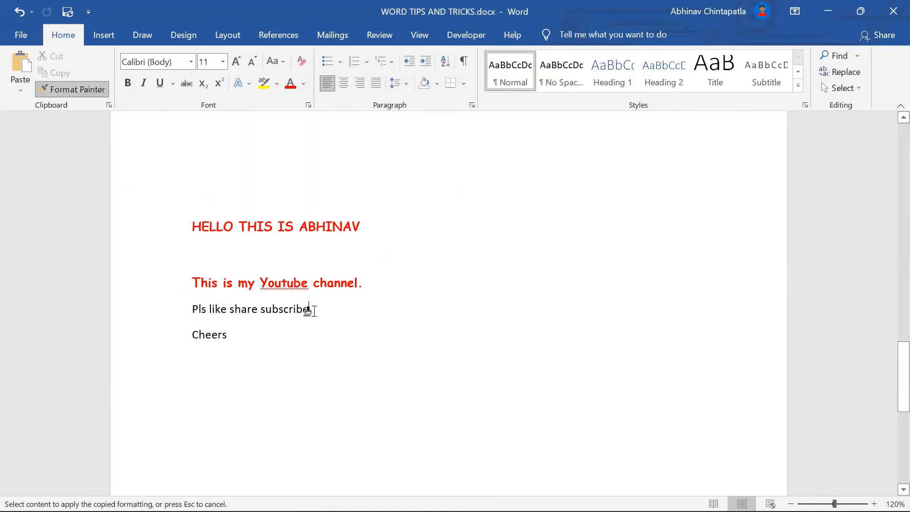
left_click_drag(312, 311, 185, 308)
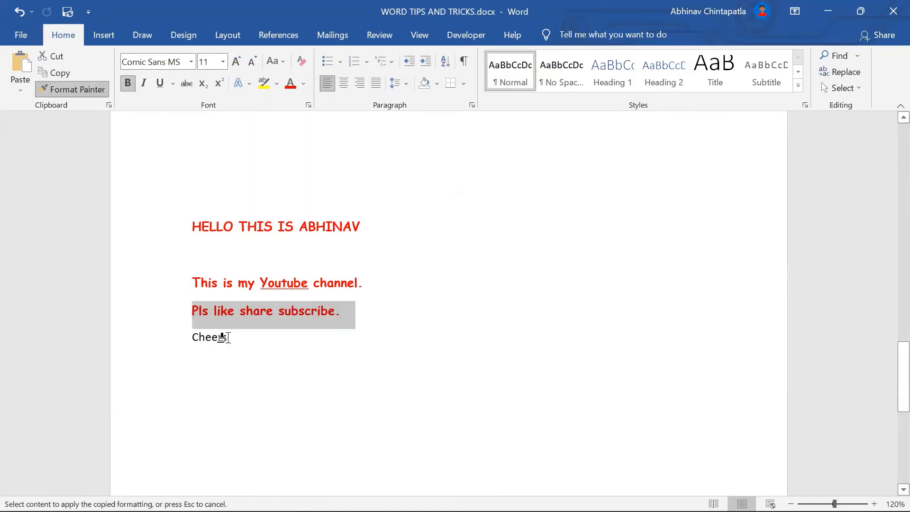
mouse_move(230, 338)
left_mouse_down()
mouse_move(177, 329)
mouse_move(126, 304)
left_mouse_up()
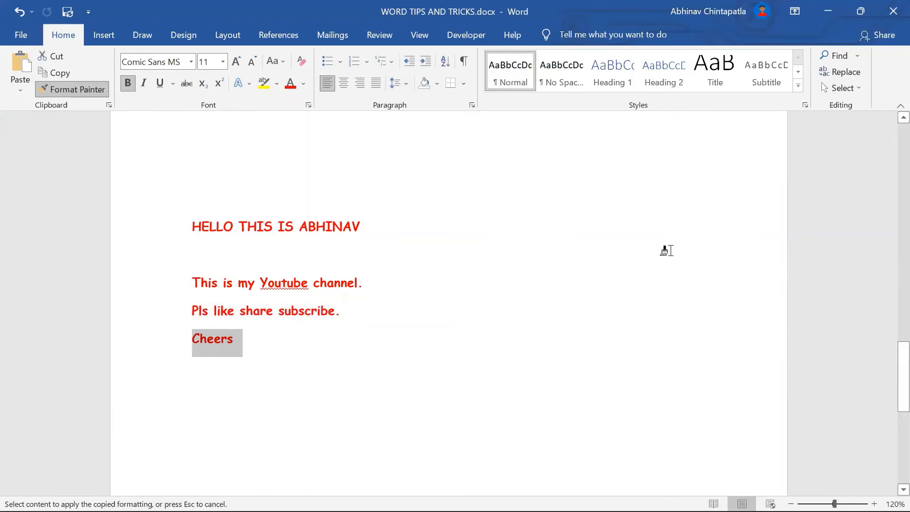
left_click(88, 232)
left_click(306, 170)
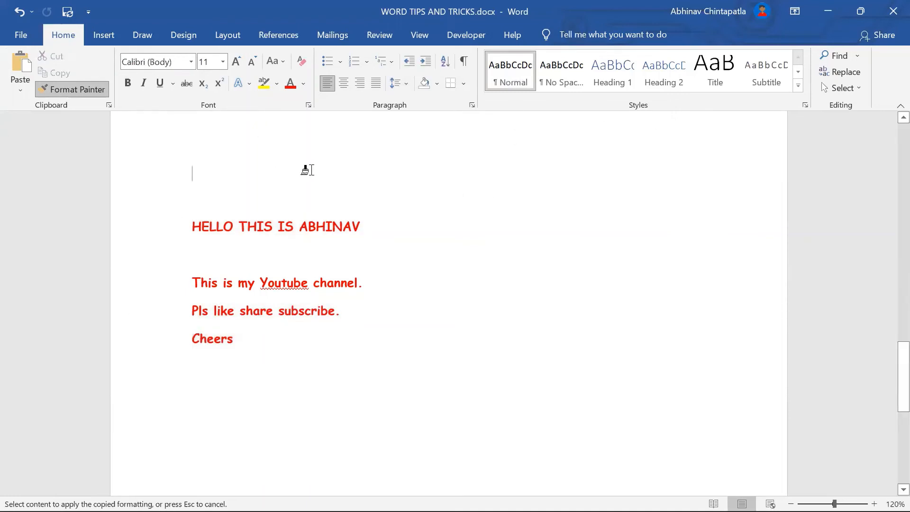
left_click(72, 89)
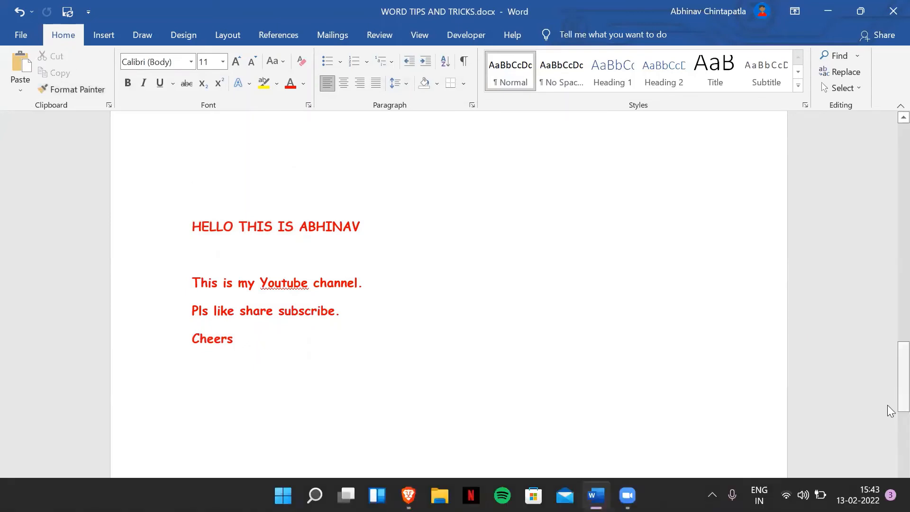
Step: Pin WORD TIPS AND TRICKS.docx in the list of recent documents
left_click_drag(889, 406, 891, 207)
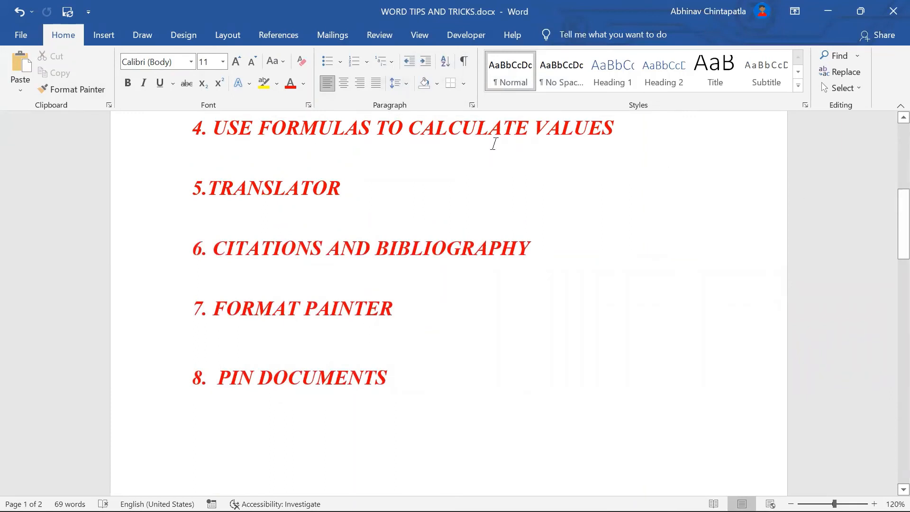
left_click(20, 36)
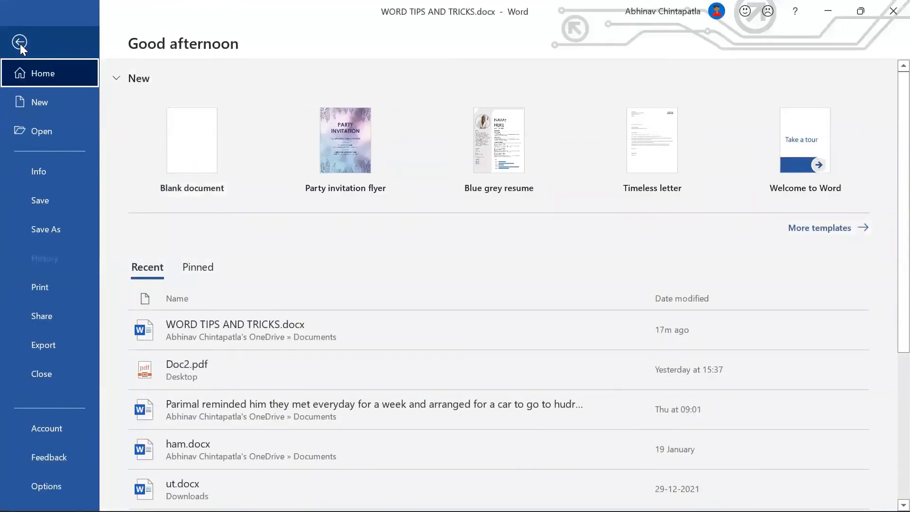
scroll(887, 223, "down", 5)
scroll(887, 370, "up", 5)
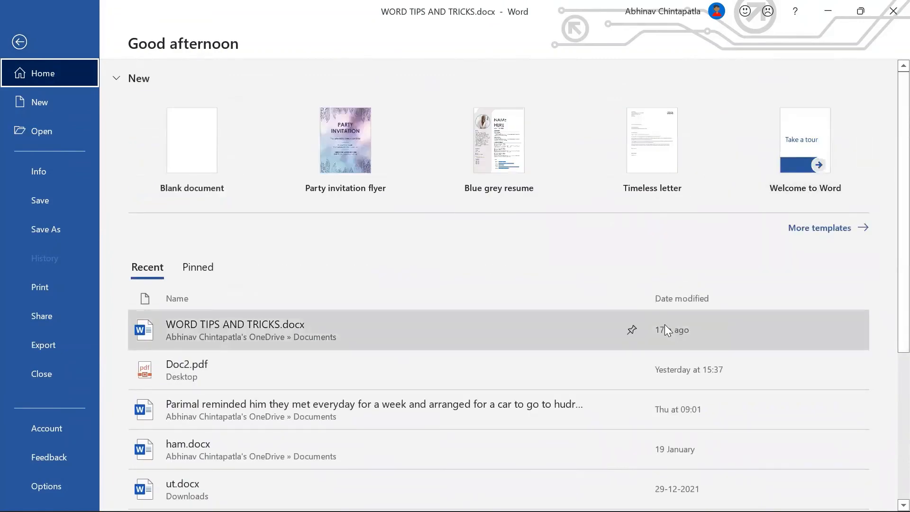
left_click(629, 331)
Step: View the list of pinned documents and return to the title at the beginning of the open document
scroll(569, 312, "down", 4)
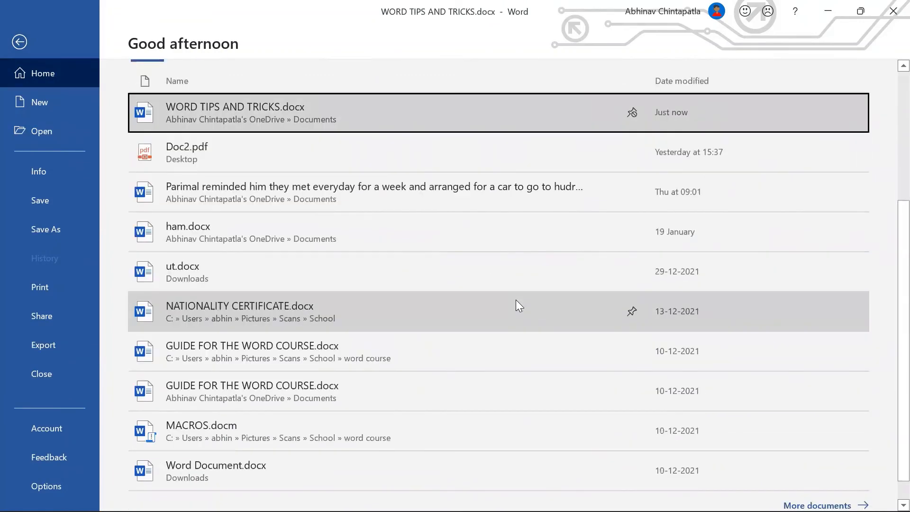
scroll(887, 394, "up", 4)
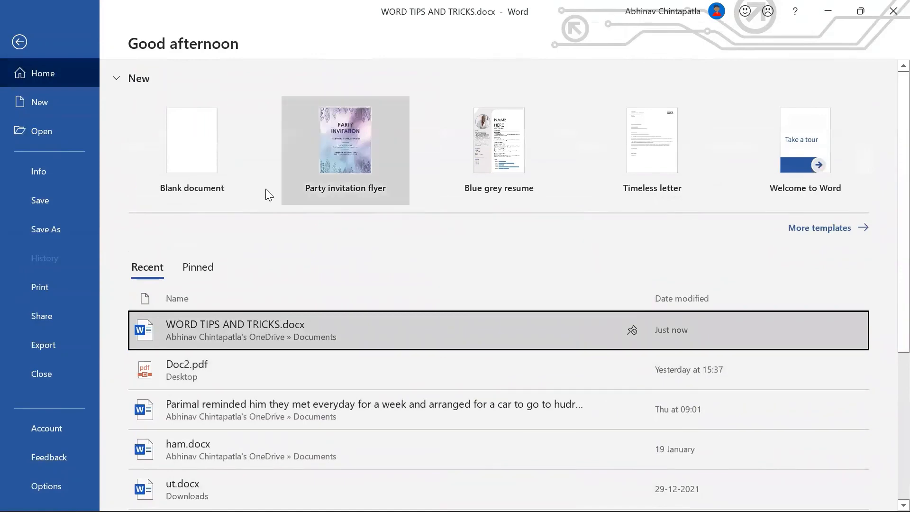
scroll(203, 264, "down", 5)
scroll(889, 264, "up", 3)
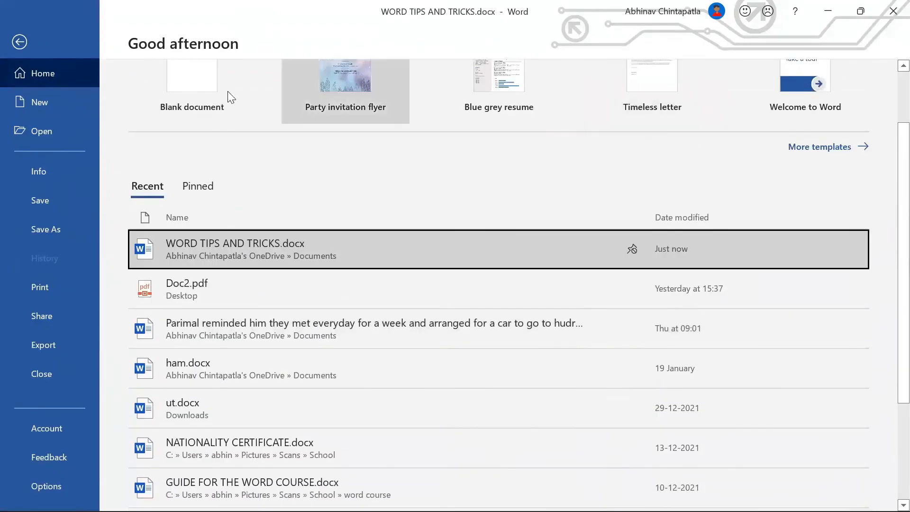
left_click(197, 187)
left_click(146, 274)
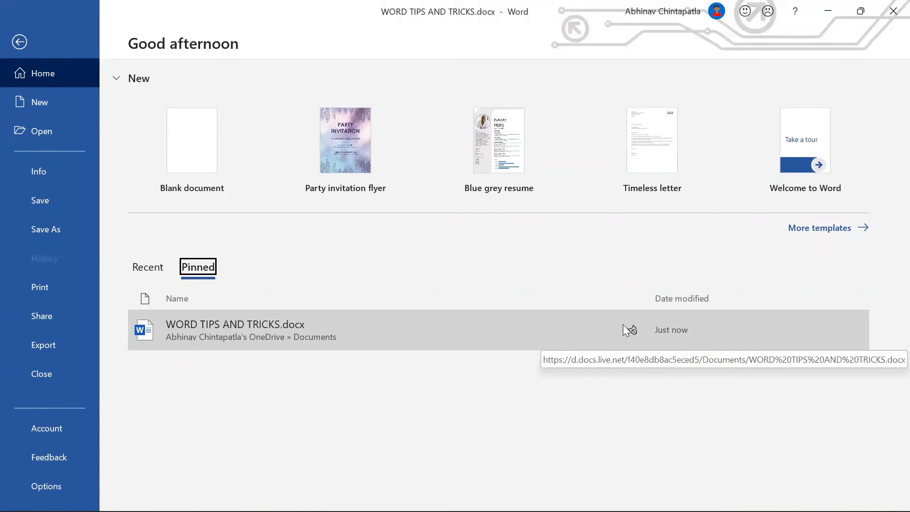
left_click(20, 42)
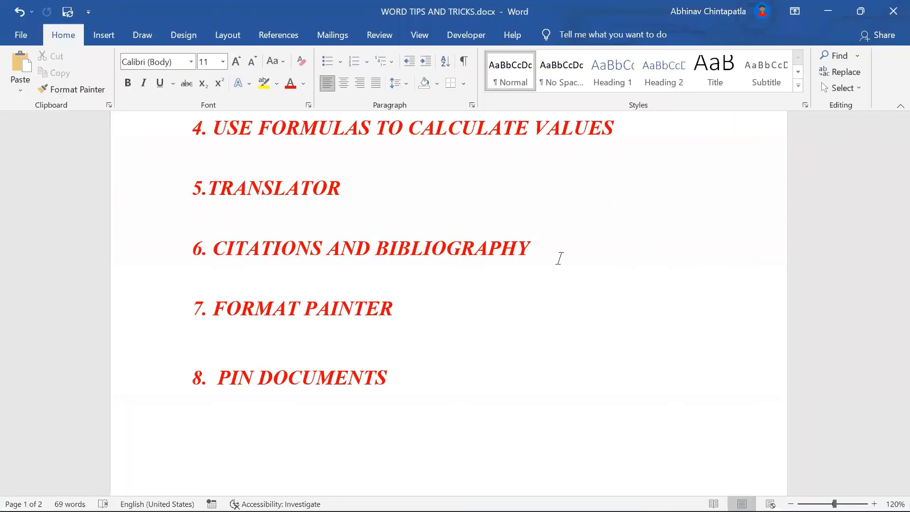
left_click(904, 285)
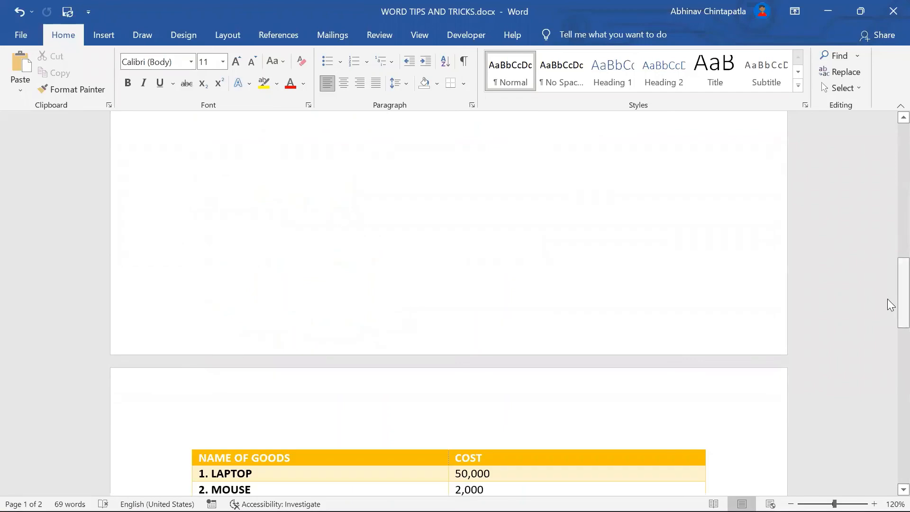
left_click_drag(903, 298, 886, 133)
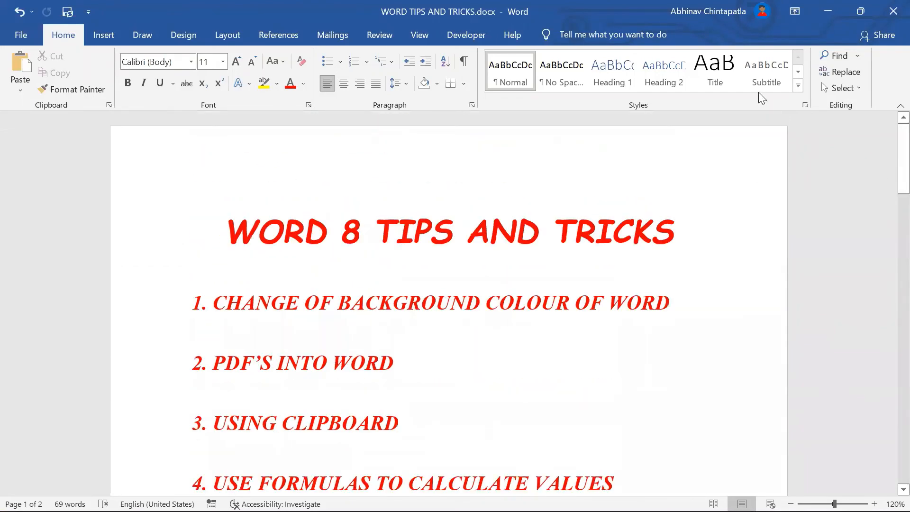